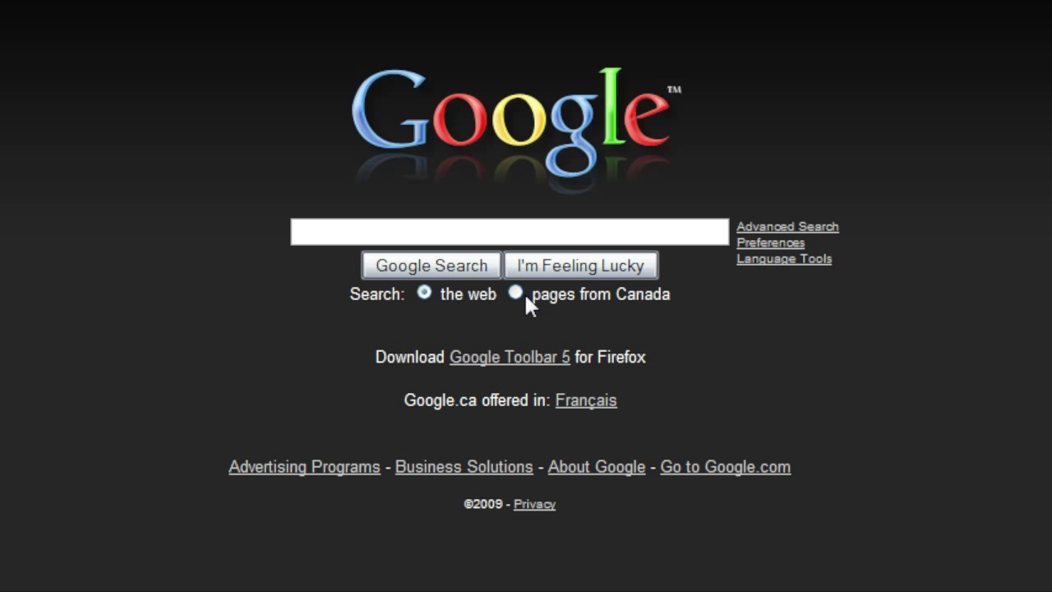
- Search Google for 'mediacoder'
type("mediacoder")
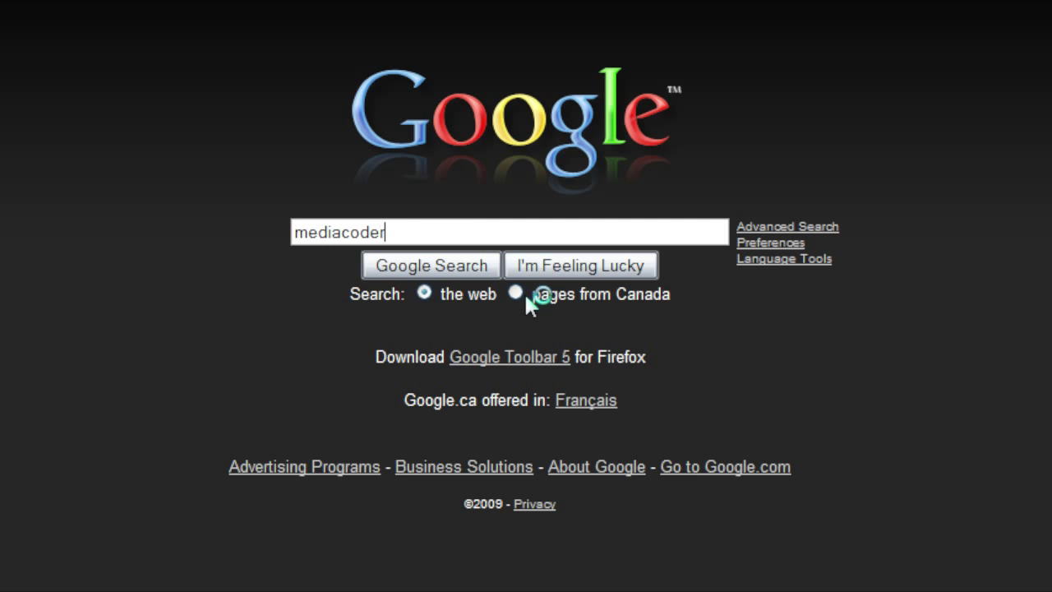
key("Return")
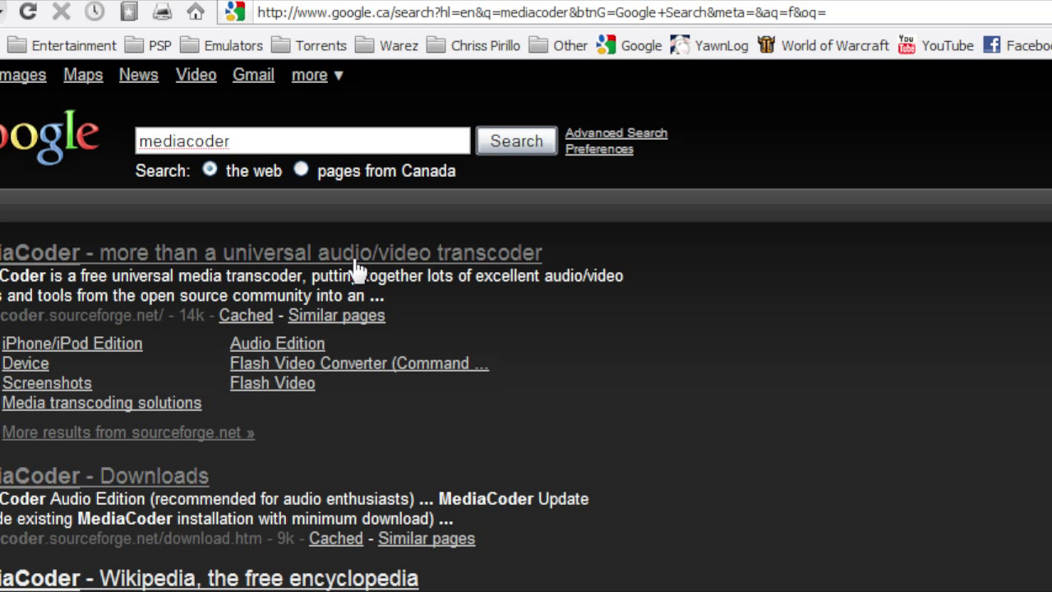
- Open the official MediaCoder site's download page and highlight the requirements and current-version notes
left_click(360, 255)
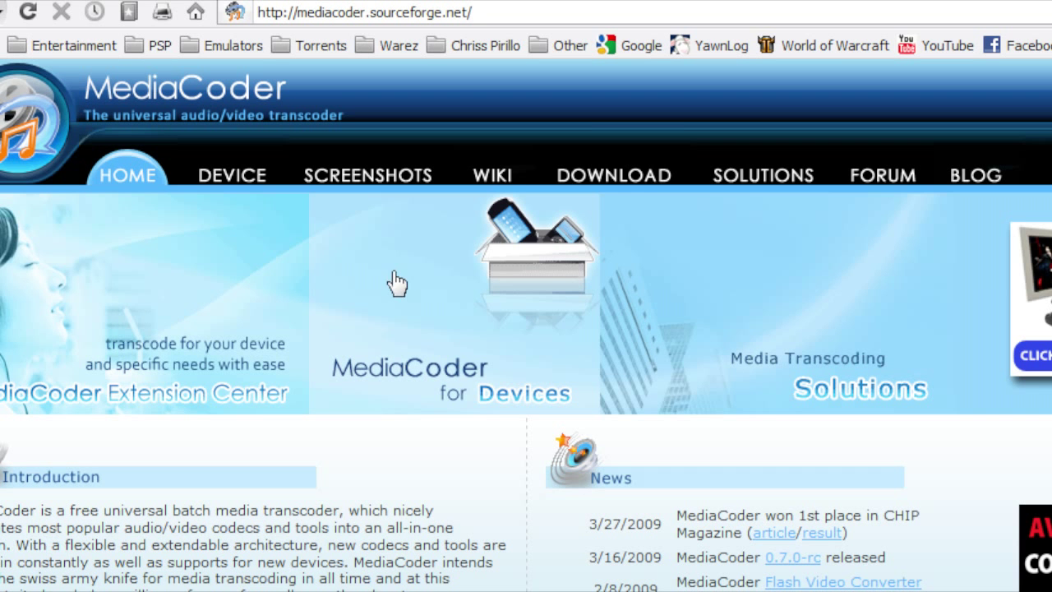
left_click(649, 176)
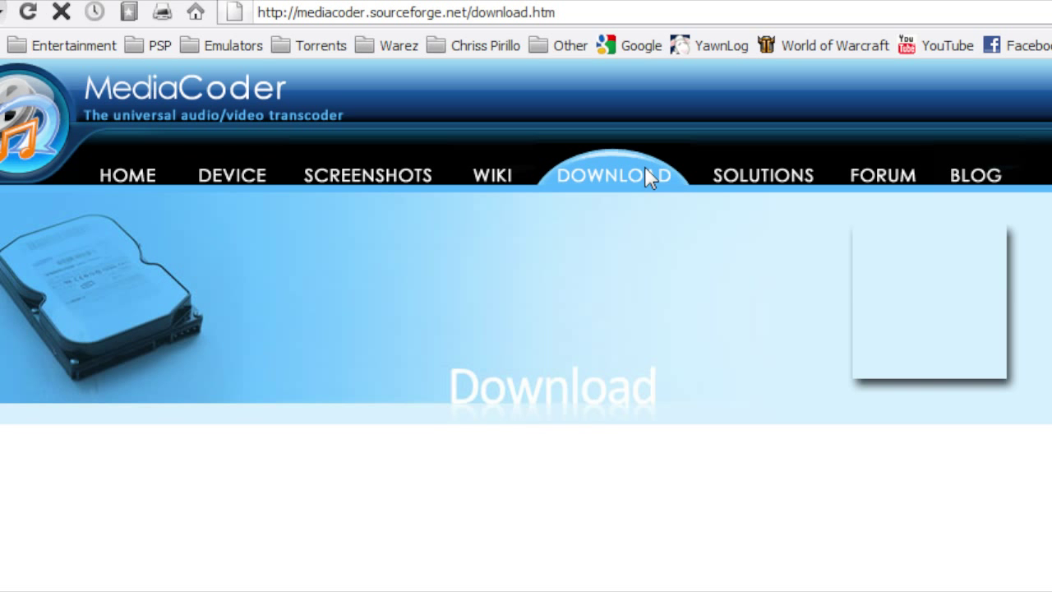
scroll(464, 320, "down", 5)
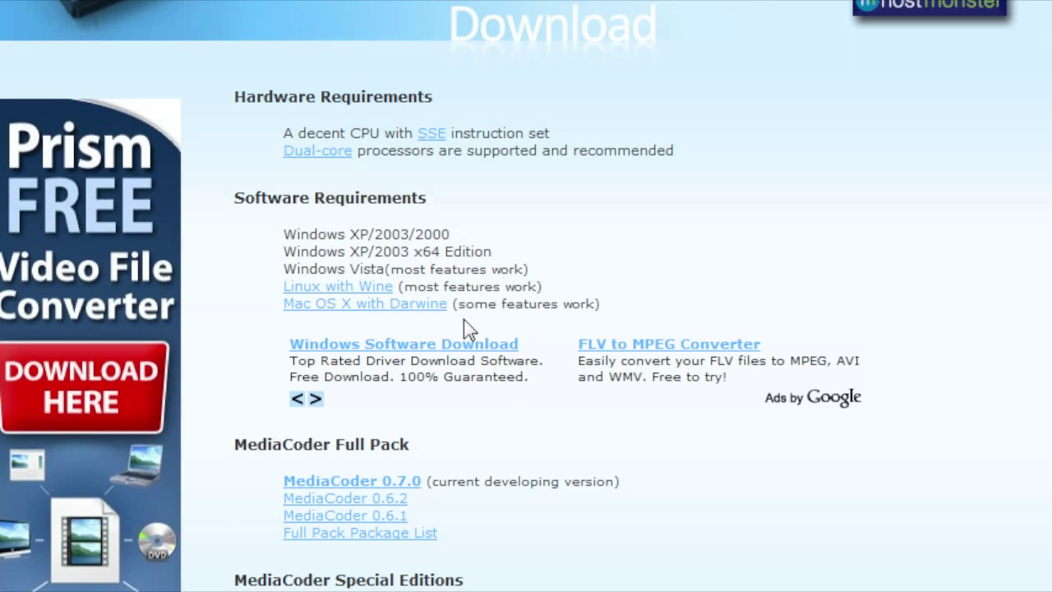
left_click_drag(305, 370, 416, 371)
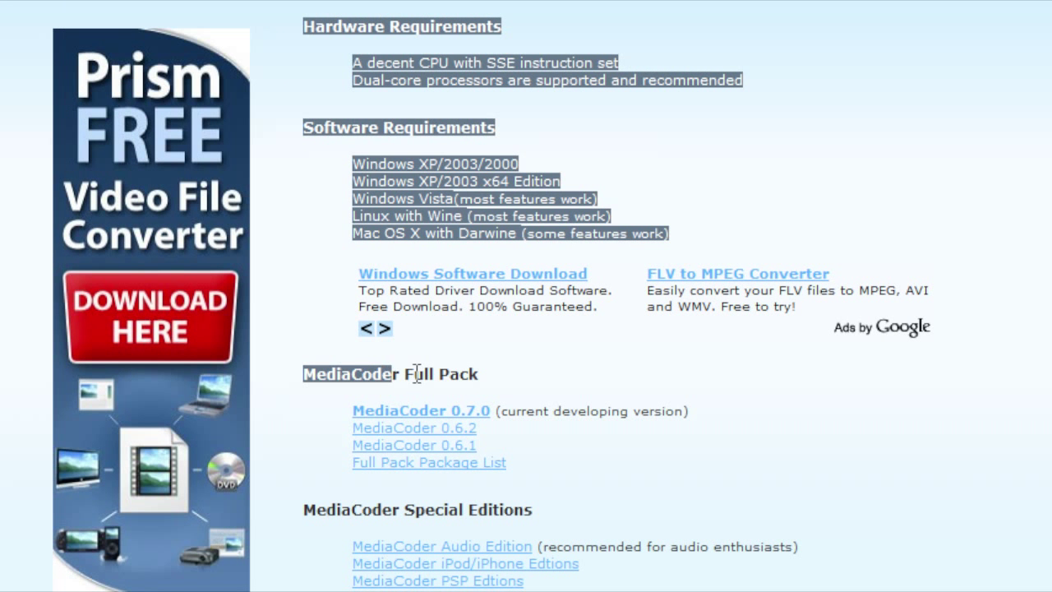
left_click(545, 375)
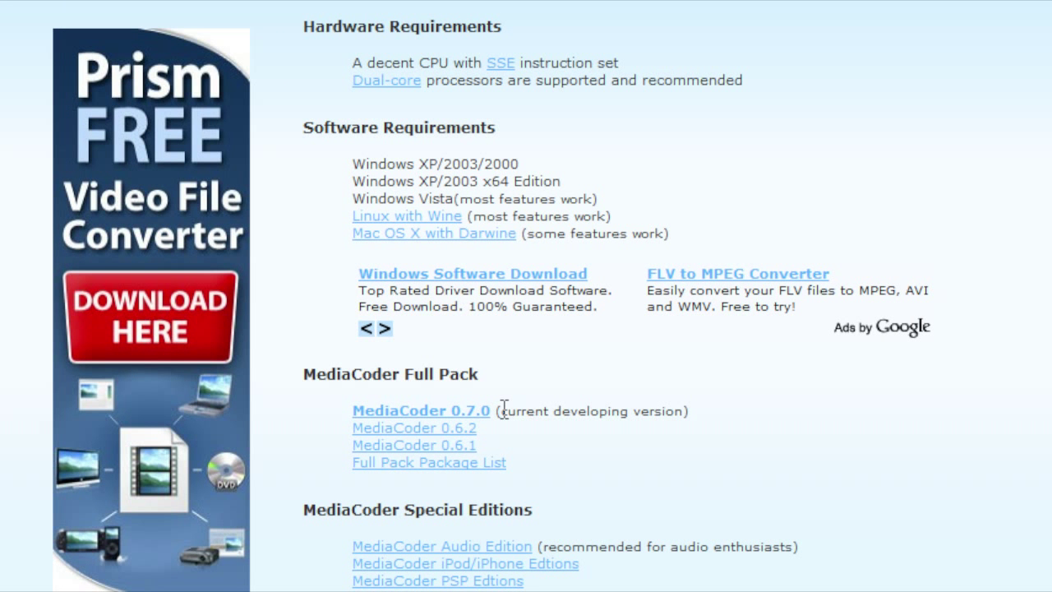
left_click_drag(504, 408, 684, 421)
left_click(603, 435)
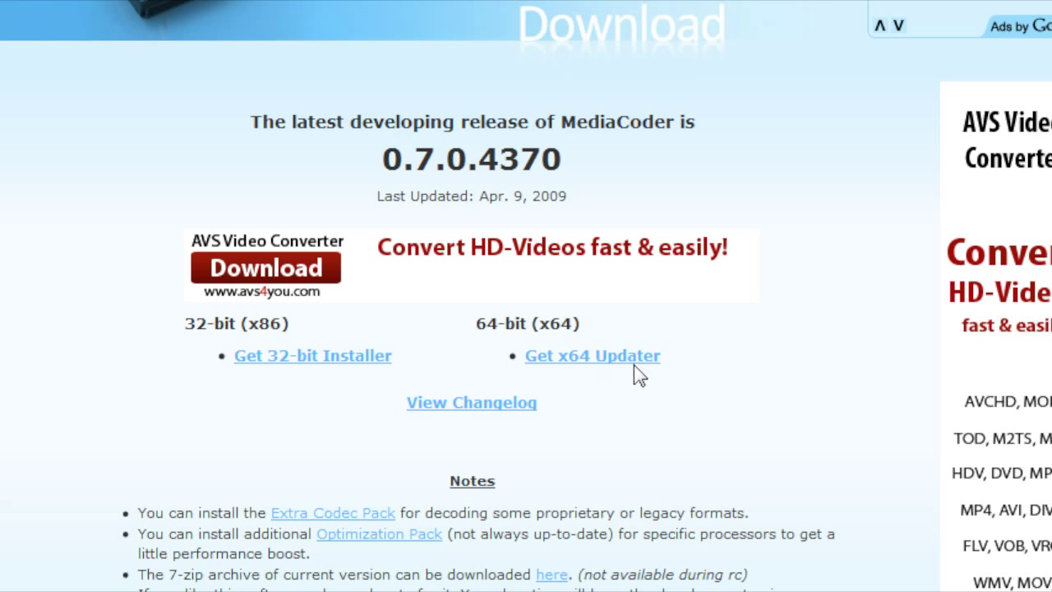
- Download and save the 32-bit MediaCoder-0.7.0.4370_en.exe installer from the Google mirror
left_click(313, 357)
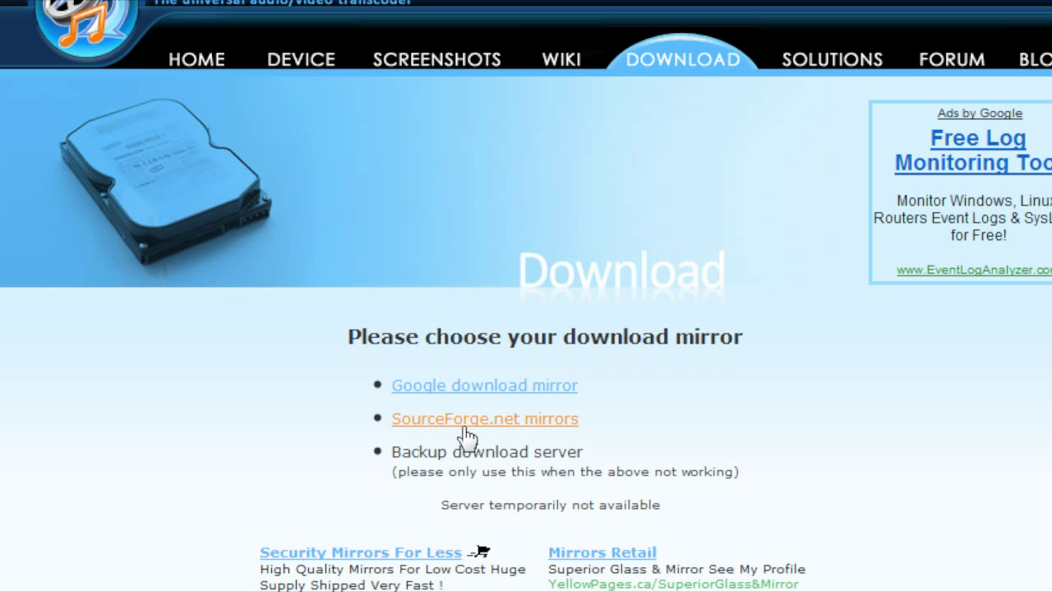
left_click(480, 386)
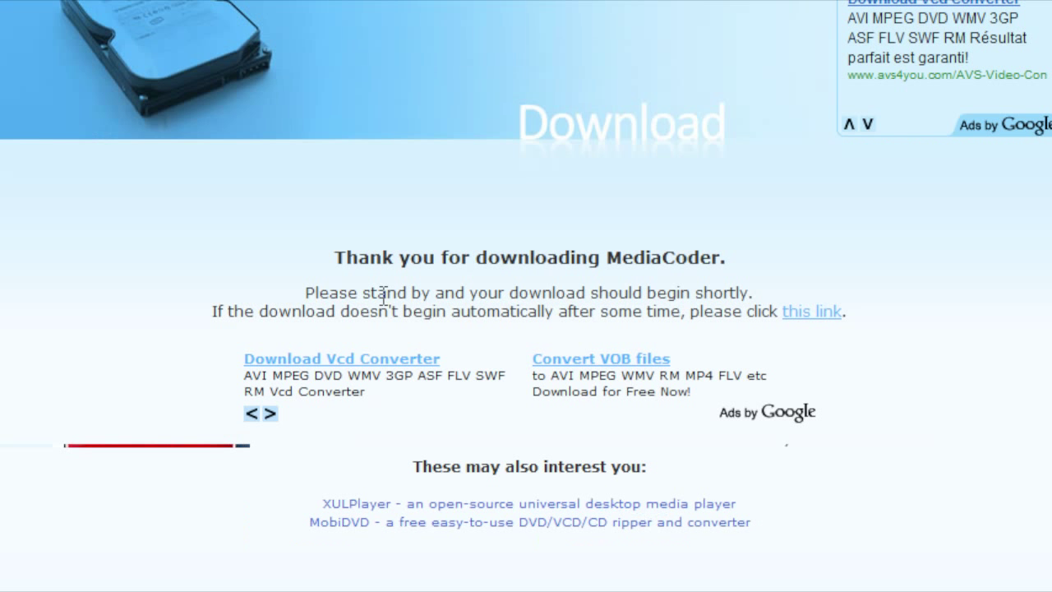
scroll(394, 440, "down", 3)
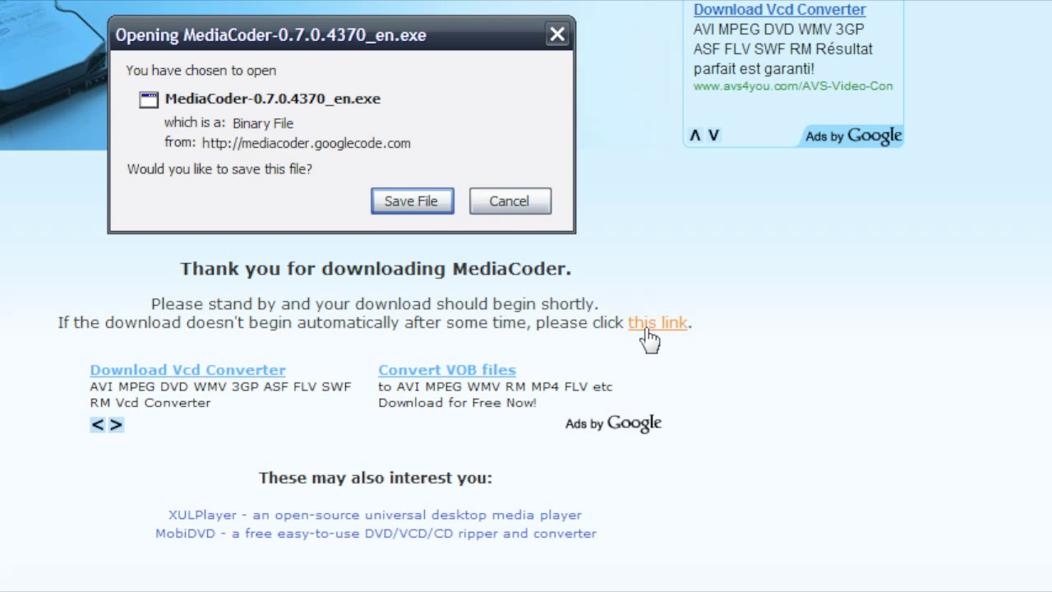
left_click(419, 211)
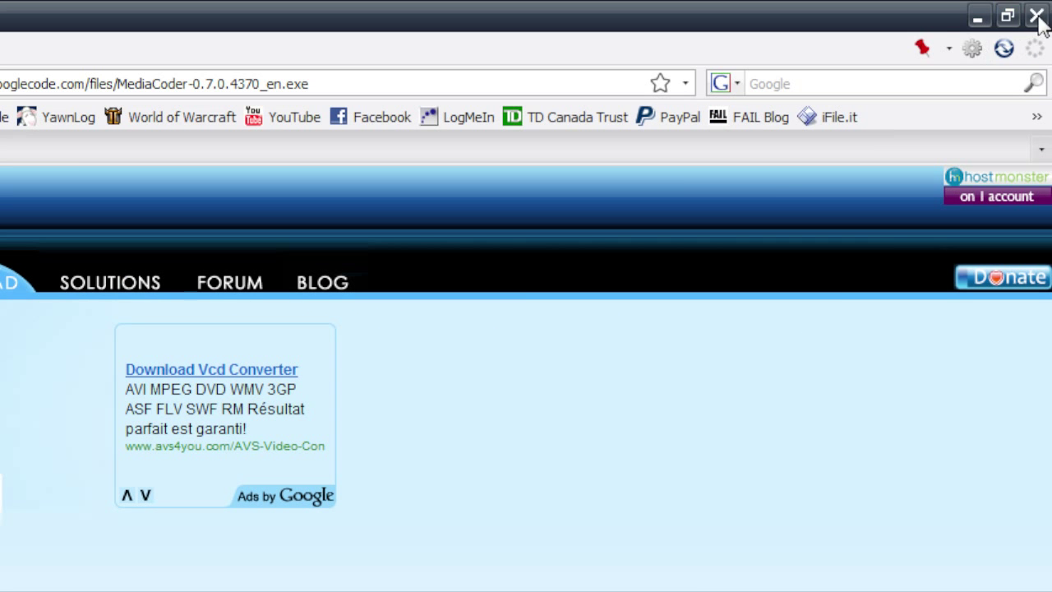
- Close Firefox, move the installer to mid-desktop, and run it past the security warning
left_click(1037, 16)
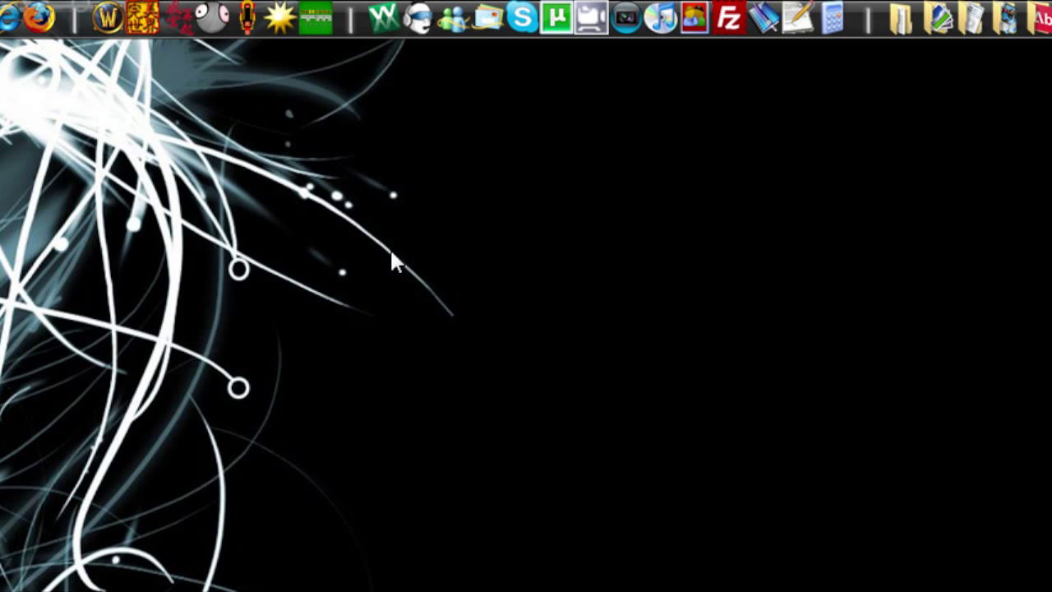
left_click_drag(48, 58, 417, 345)
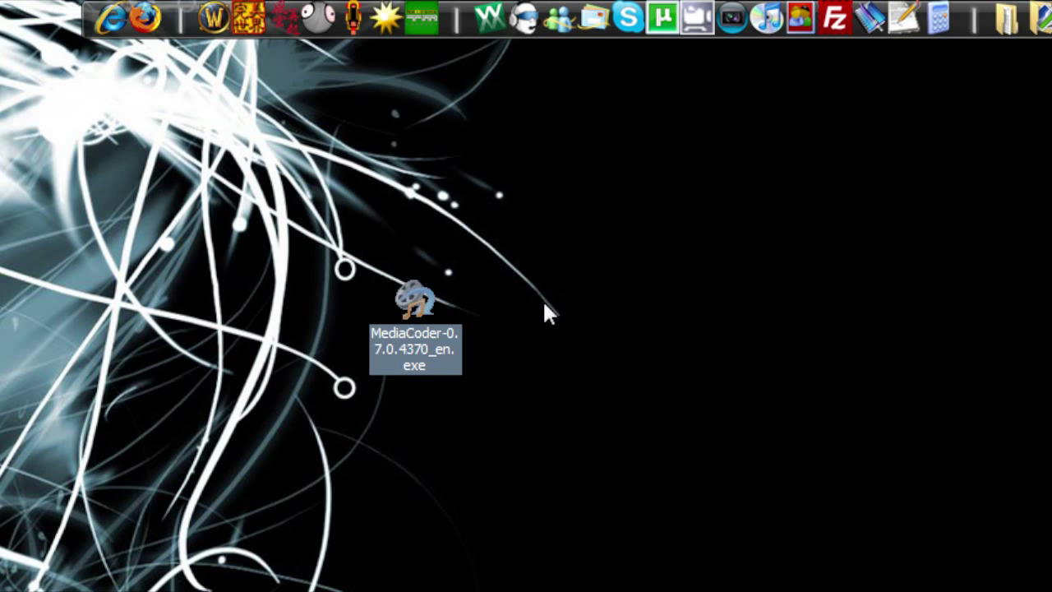
double_click(413, 305)
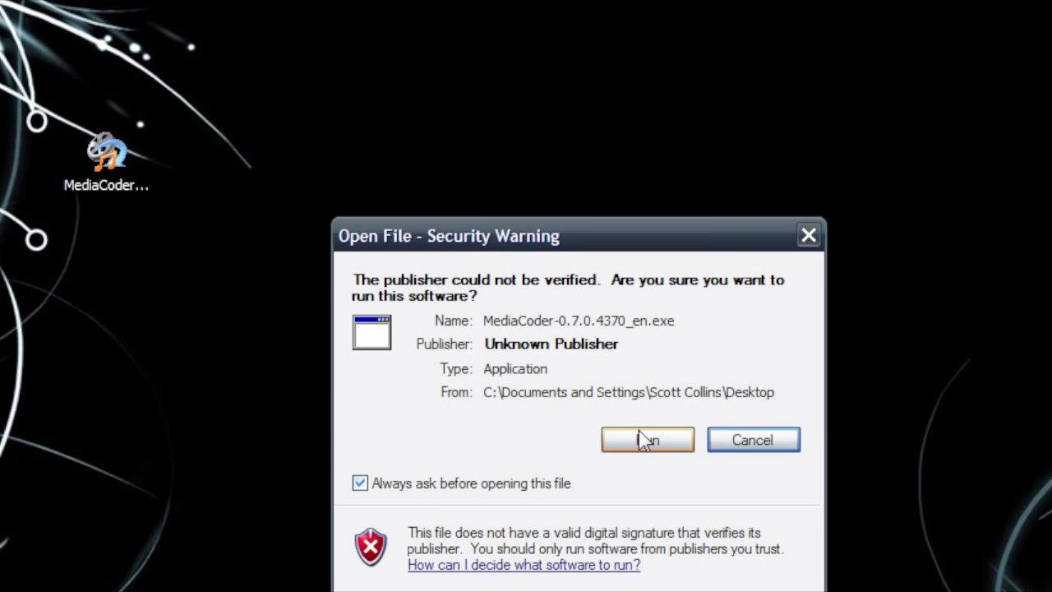
left_click(802, 440)
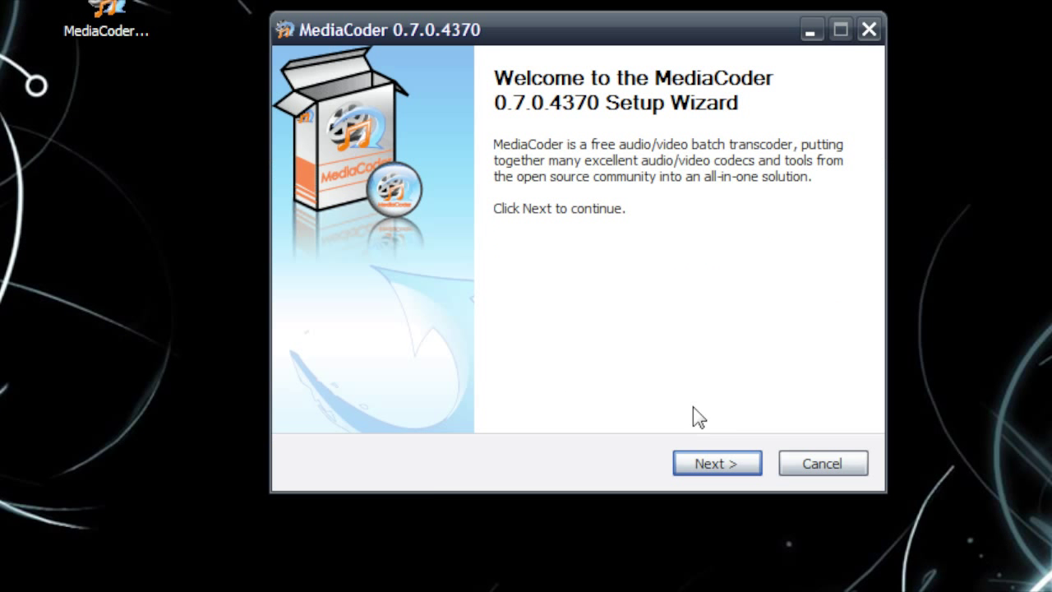
- Install MediaCoder 0.7.0.4370 with default folder and components, declining the Ask Toolbar and referral page
left_click(716, 470)
left_click(716, 470)
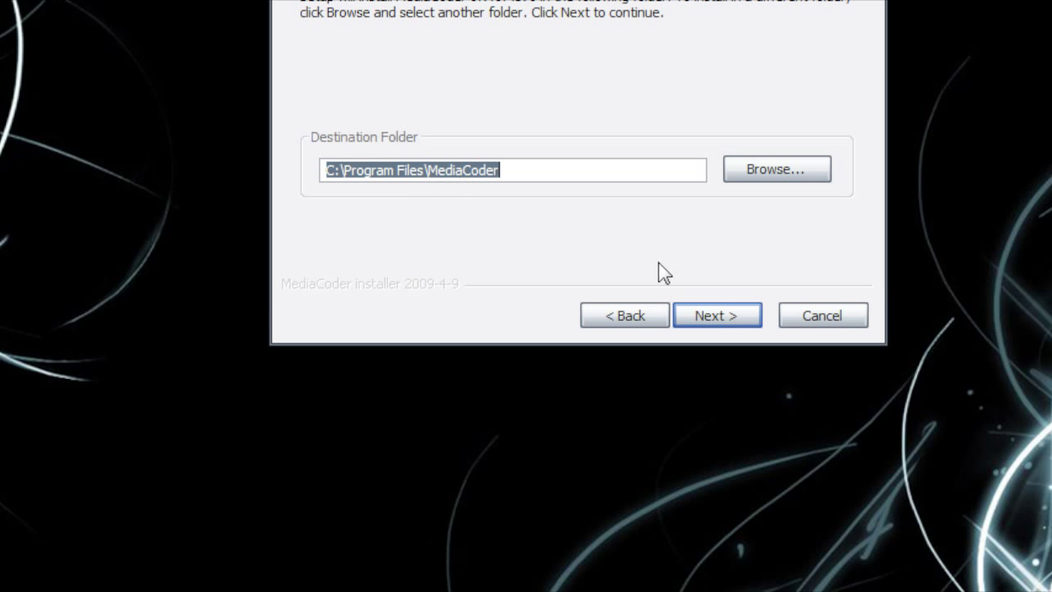
left_click(732, 320)
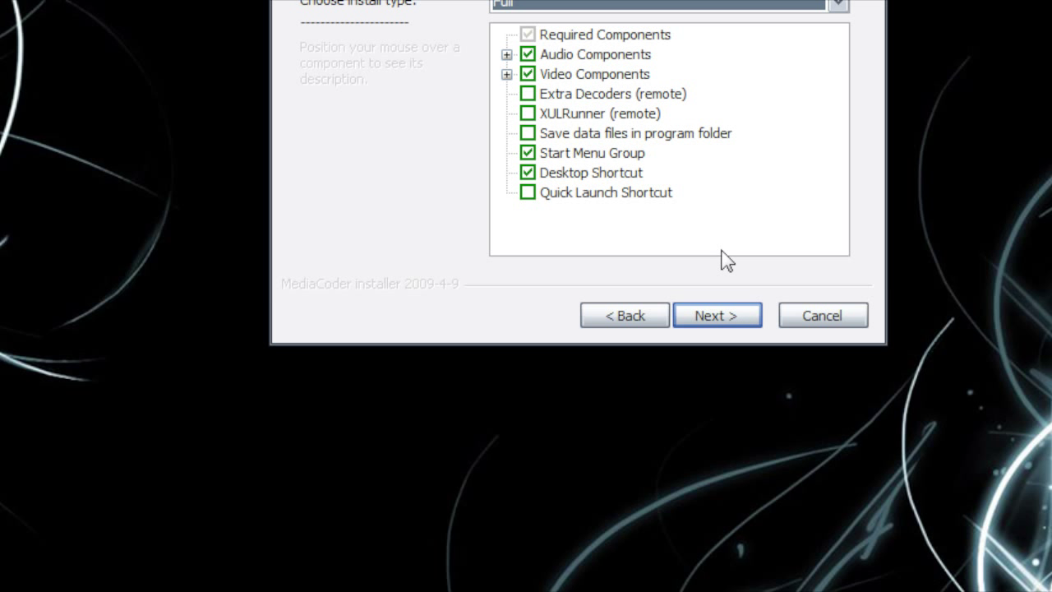
left_click(718, 317)
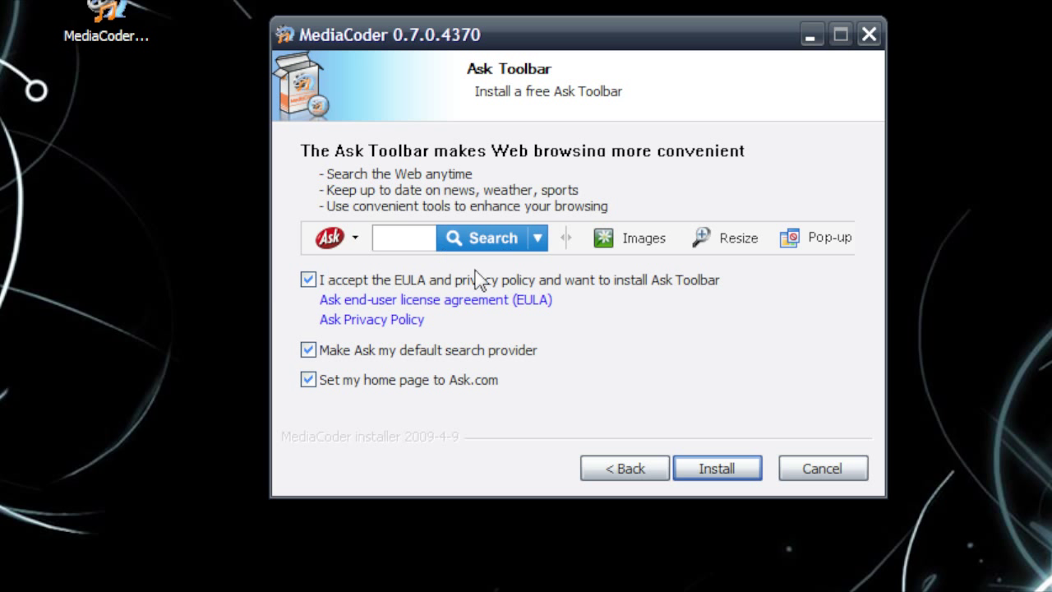
left_click(306, 280)
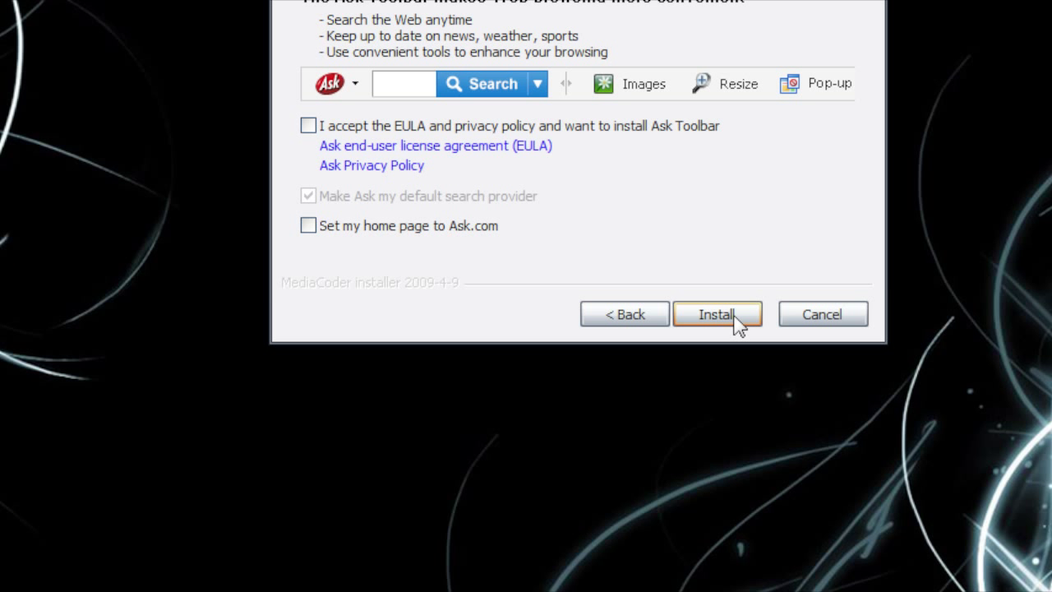
left_click(716, 315)
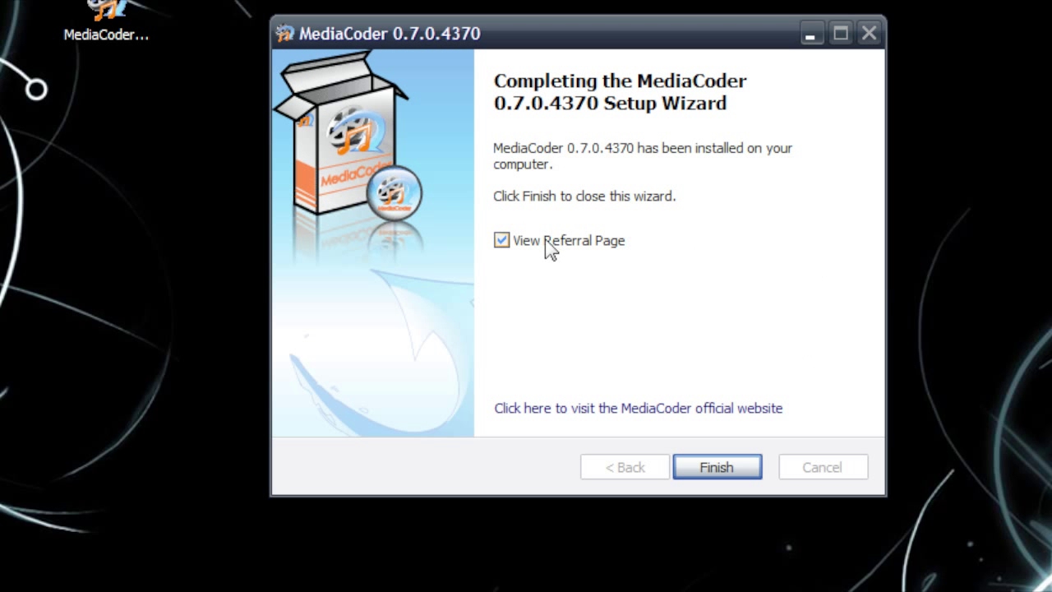
left_click(501, 240)
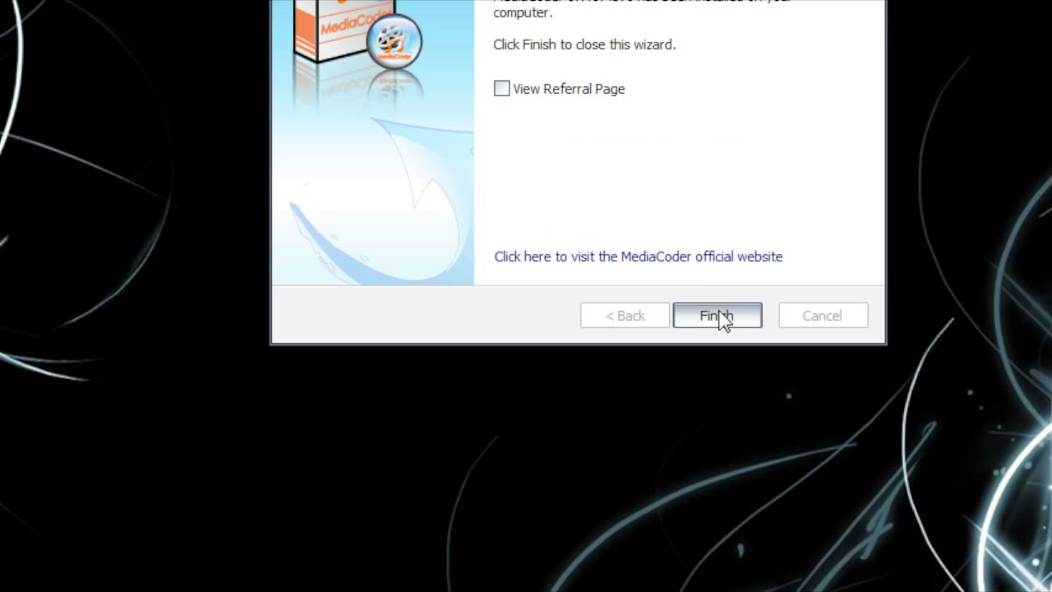
left_click(721, 317)
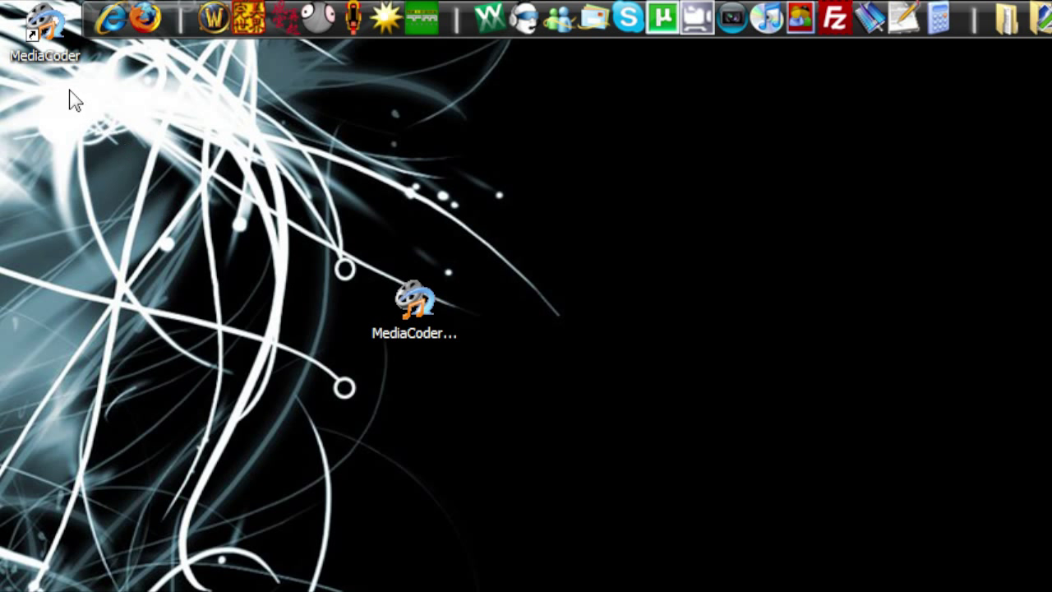
- Place the new MediaCoder shortcut beside the other desktop icon and select it
left_click_drag(45, 51, 520, 328)
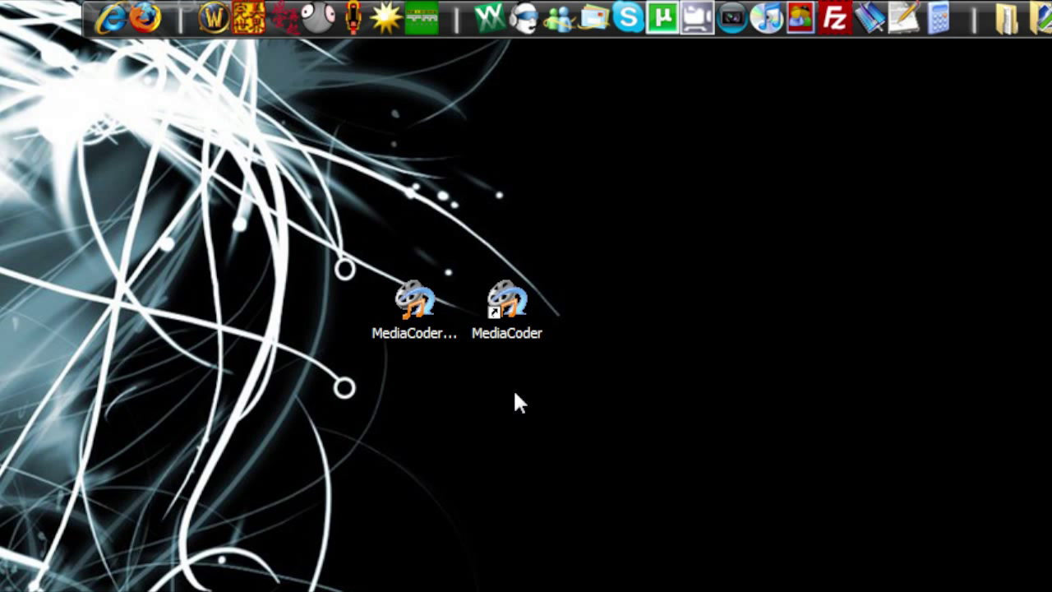
left_click(526, 315)
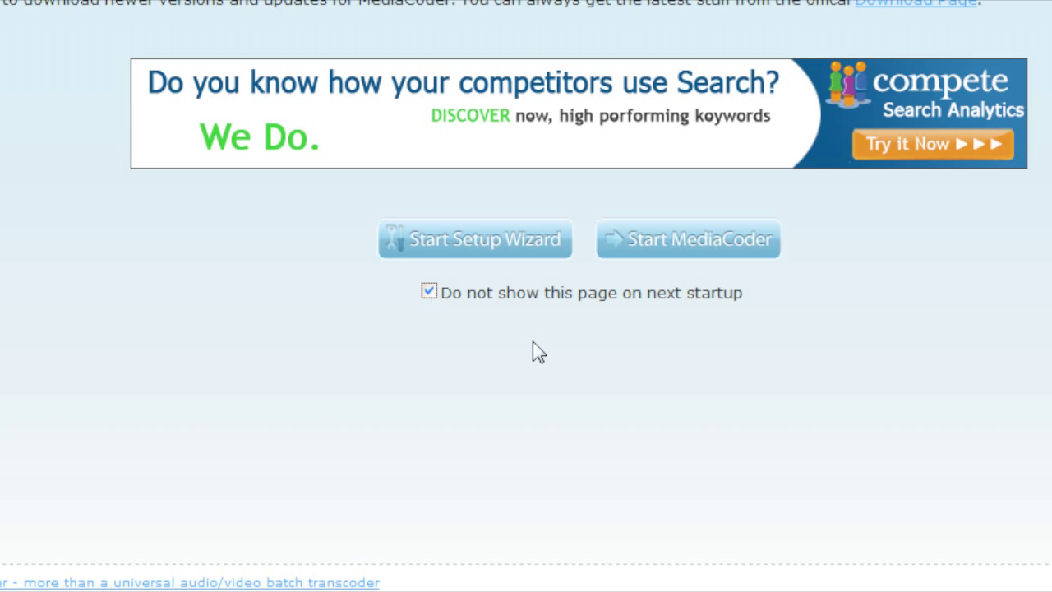
- Start MediaCoder from its start page, close the browser and program, then relaunch from the desktop
left_click(696, 243)
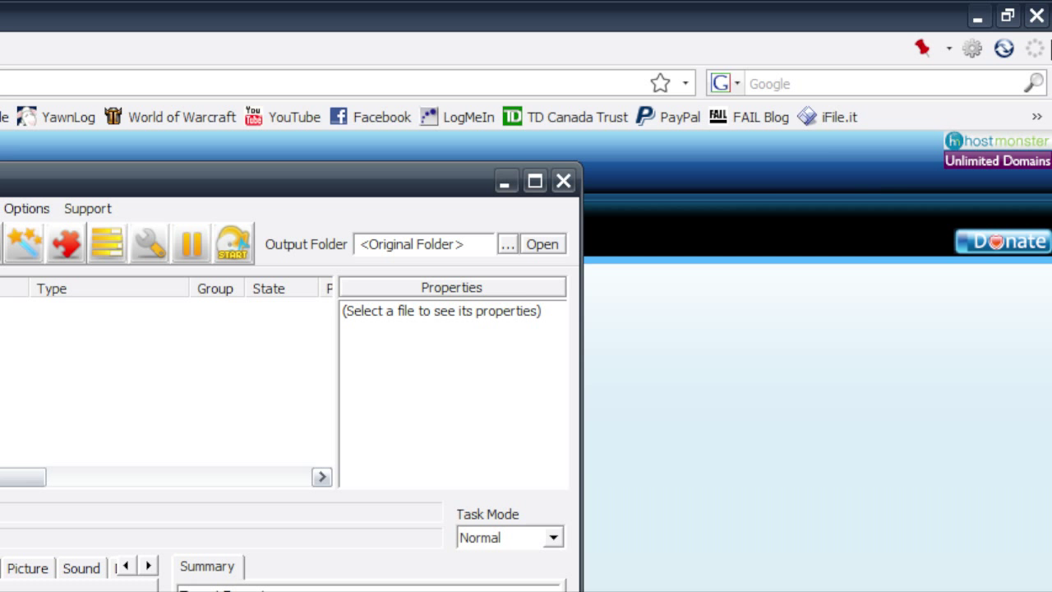
left_click(1037, 15)
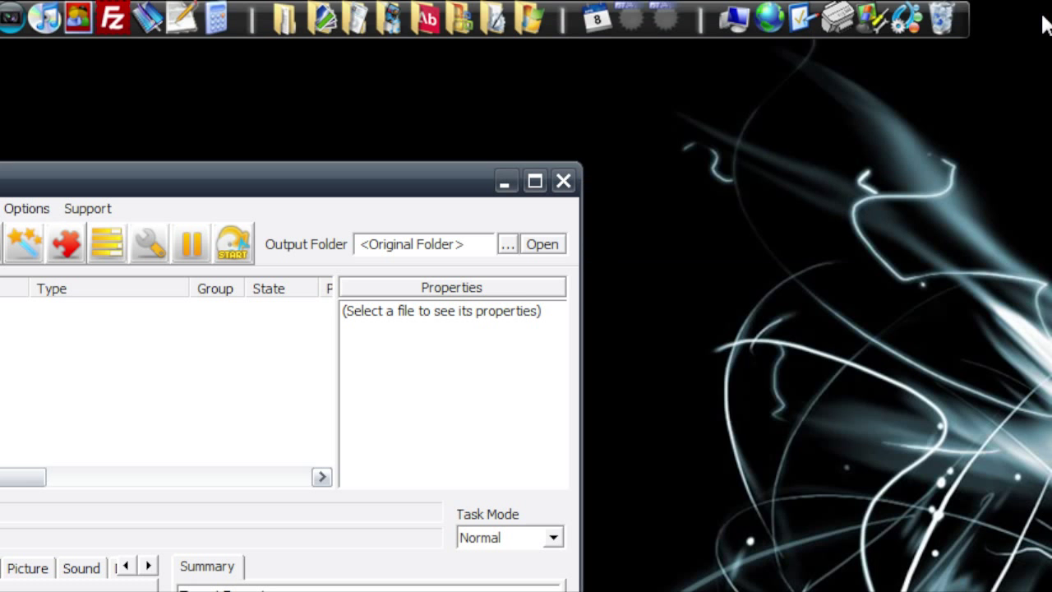
left_click(564, 180)
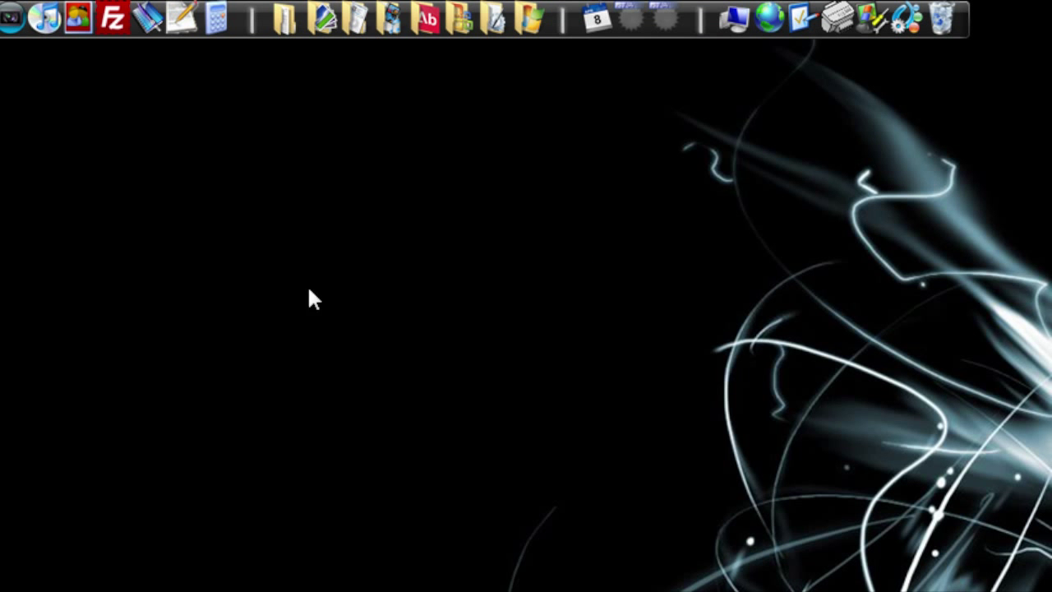
double_click(411, 316)
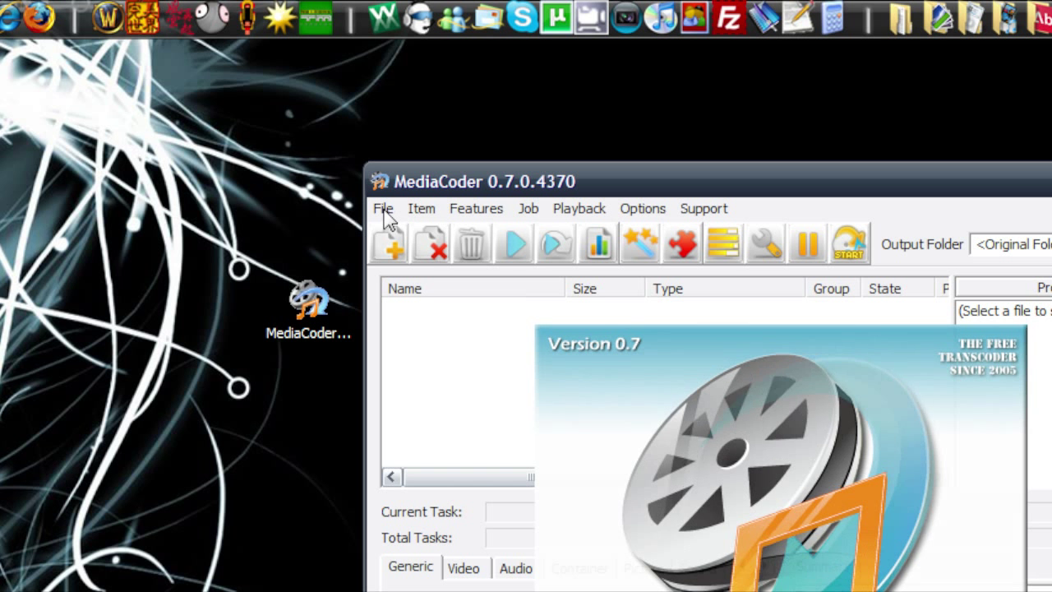
- Set 'Show splash for specified time' under Overall > User Interface to 2 seconds and apply it
left_click(384, 210)
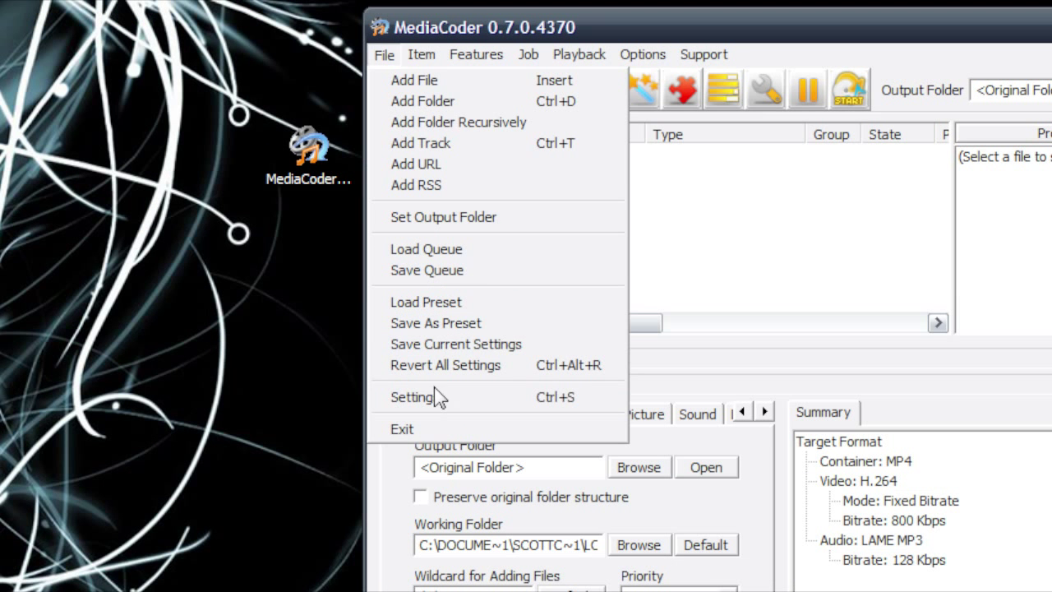
left_click(435, 555)
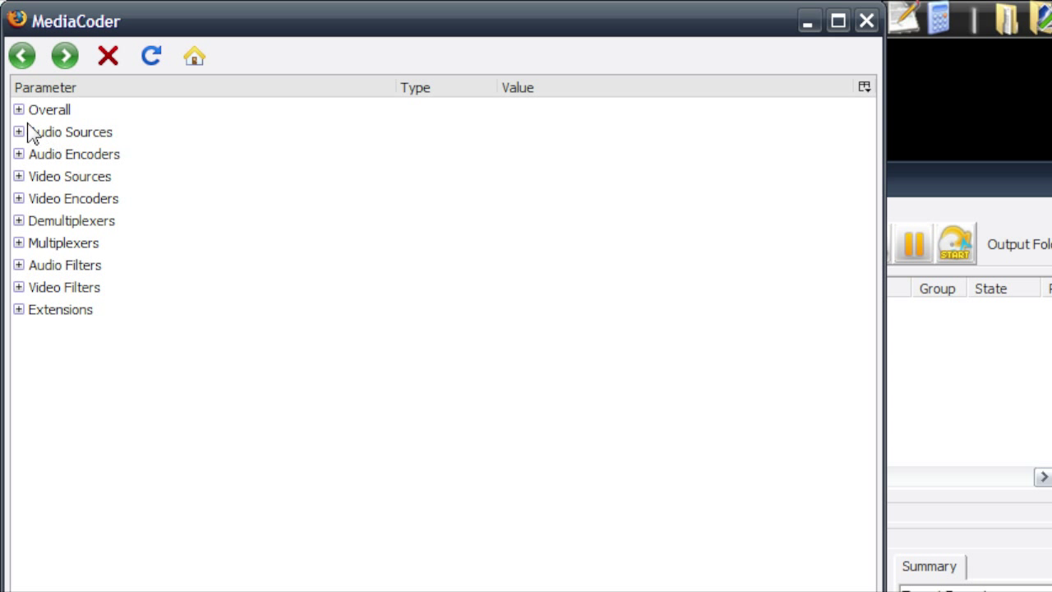
left_click(18, 110)
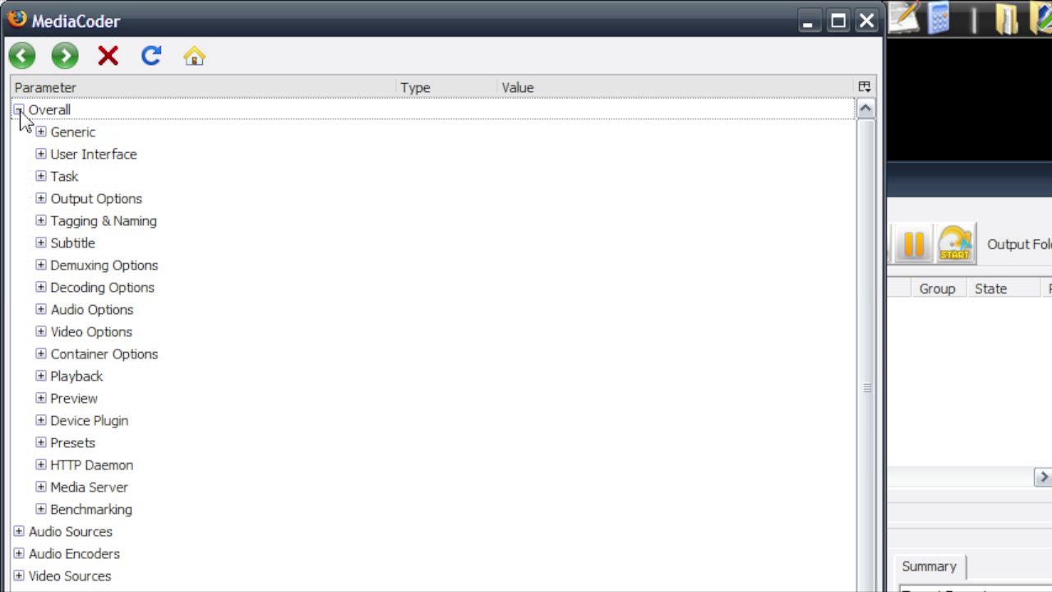
left_click(41, 154)
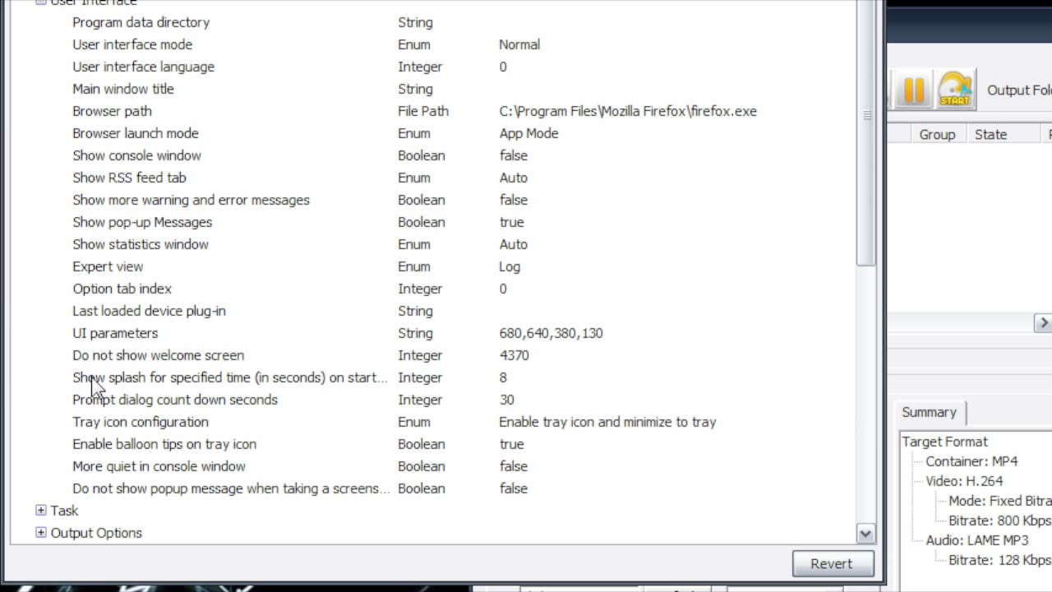
left_click(91, 532)
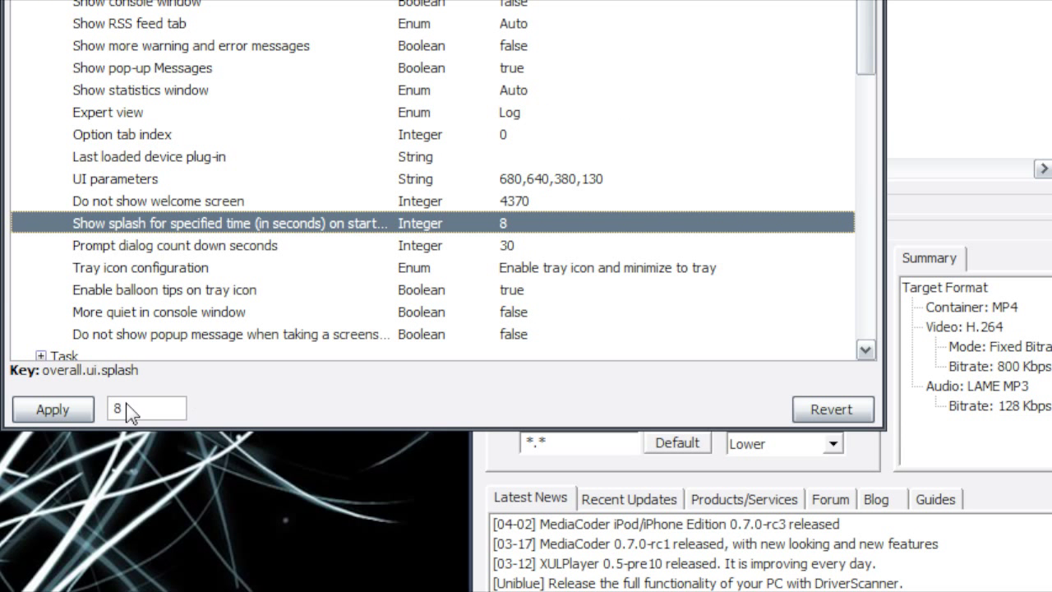
left_click(54, 408)
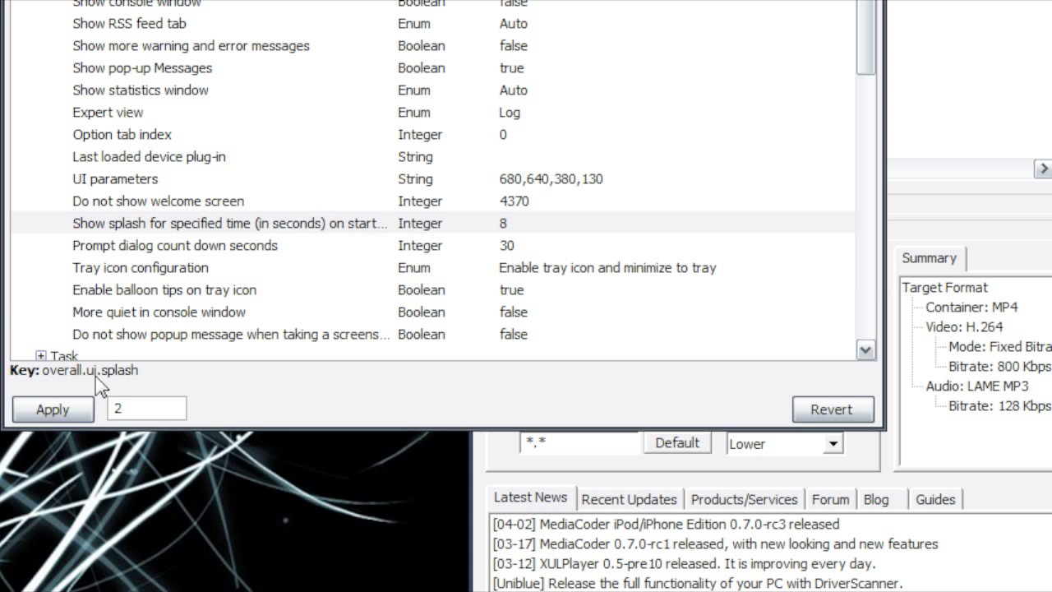
left_click(54, 409)
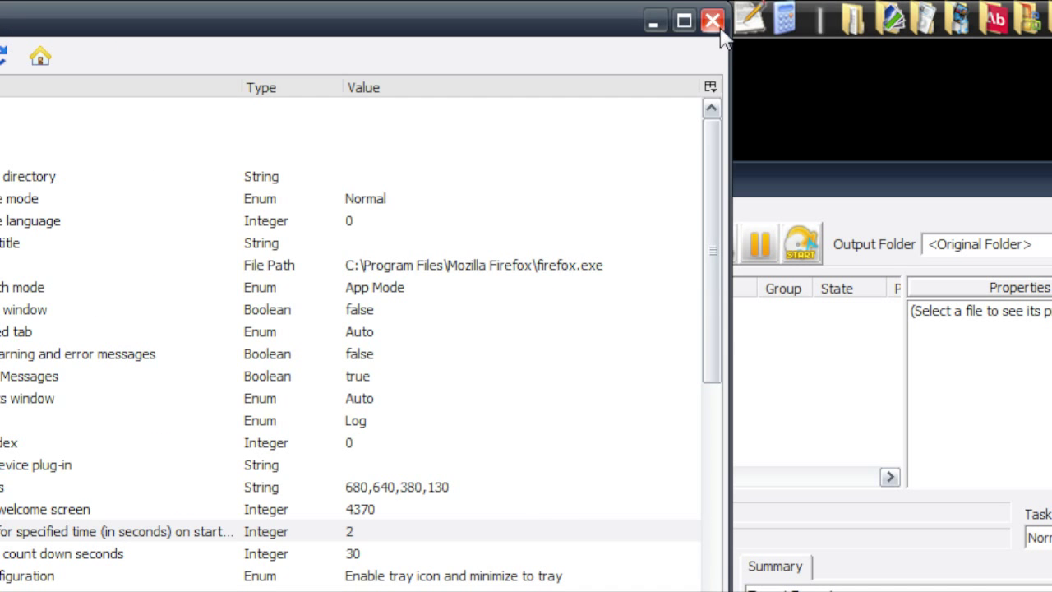
- Close the settings window and save the current settings from the File menu
left_click(714, 23)
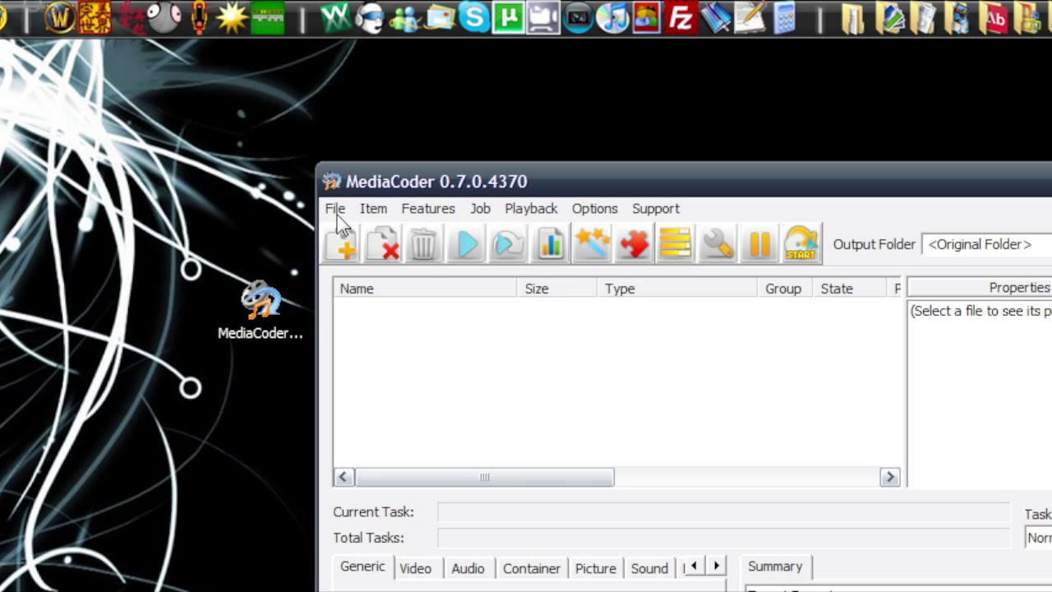
left_click(337, 215)
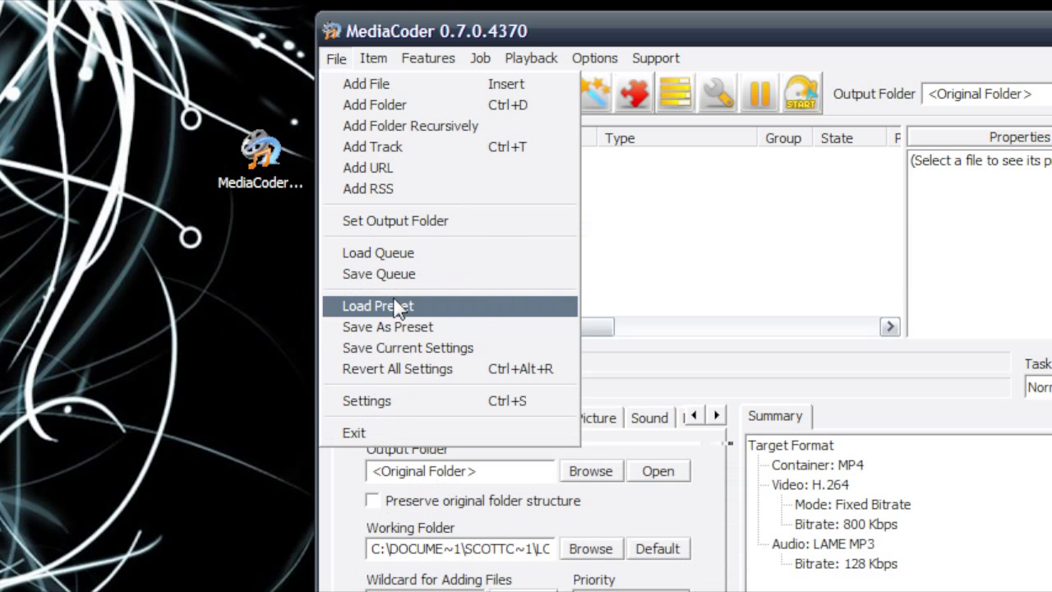
left_click(434, 349)
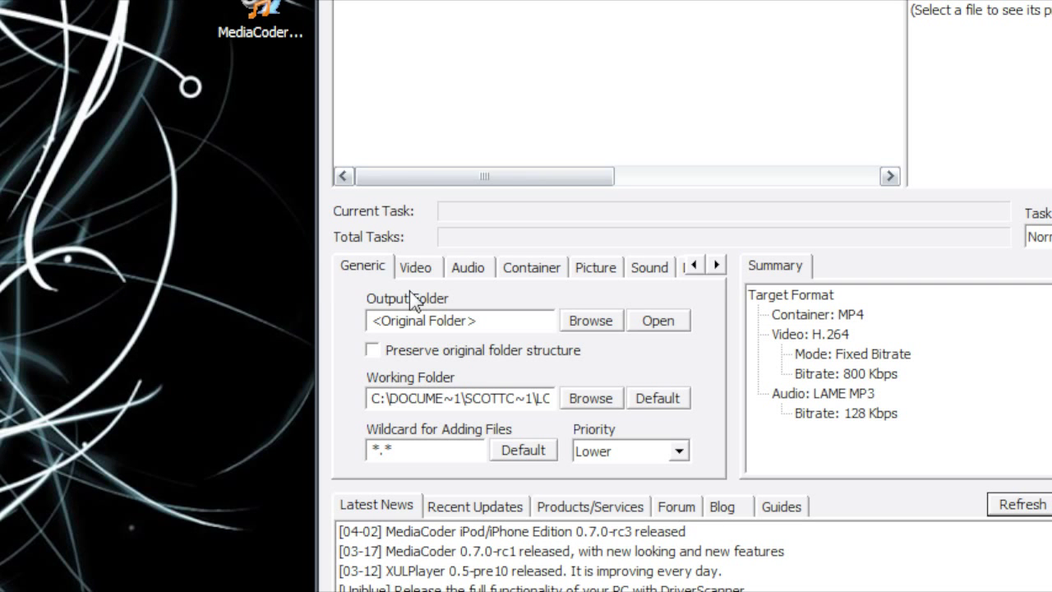
- Review the video and audio settings and keep MP4 as the output container
left_click(429, 269)
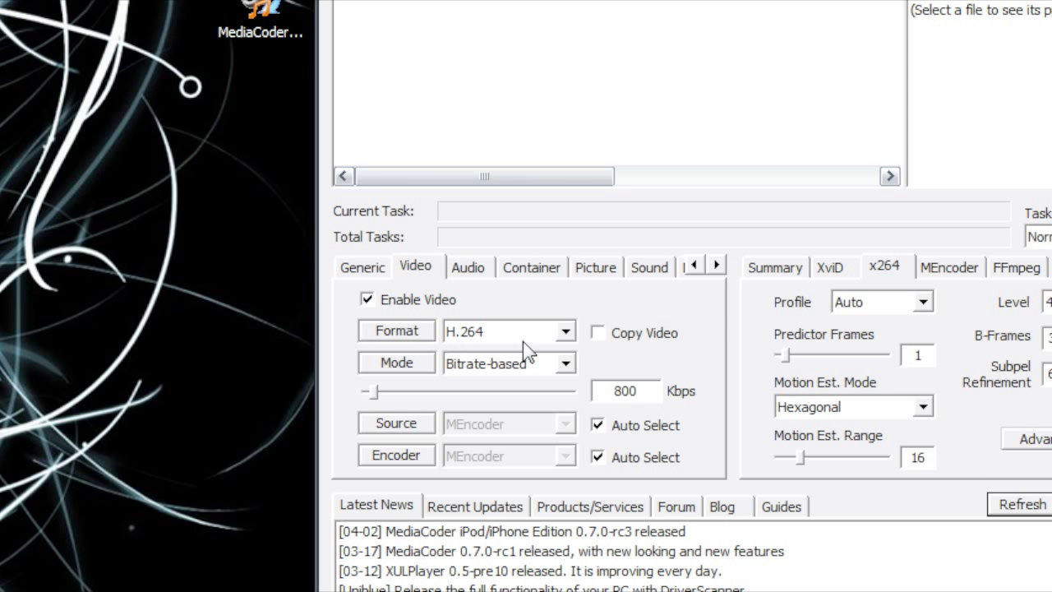
left_click(466, 270)
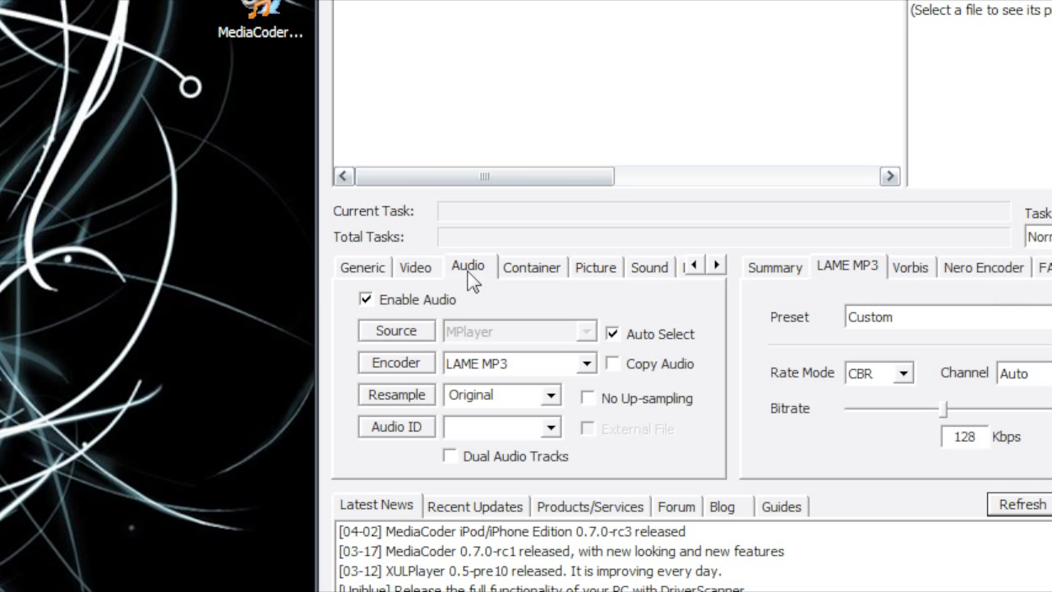
left_click(531, 271)
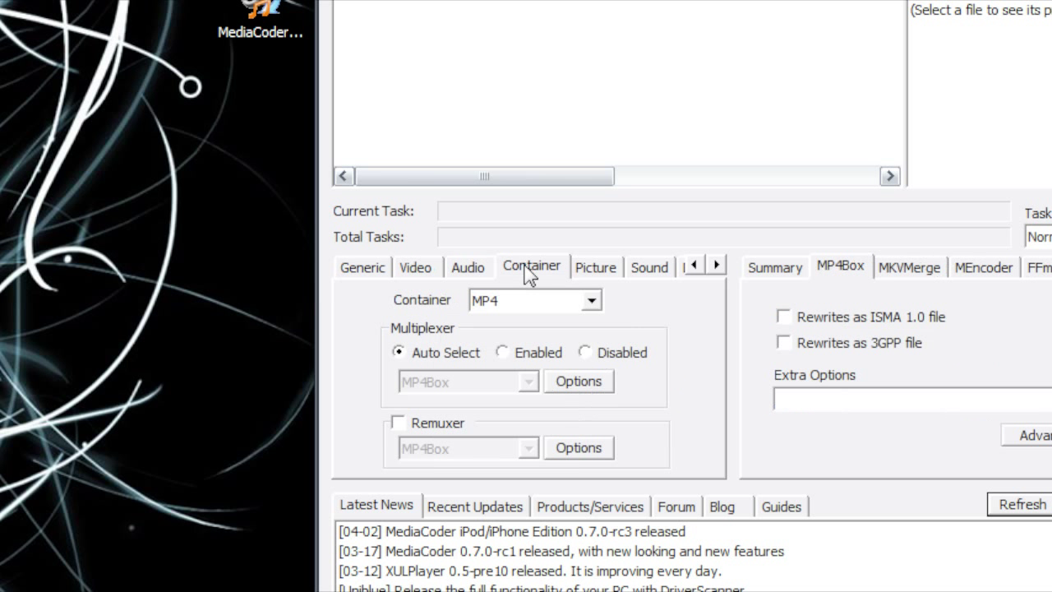
left_click(592, 302)
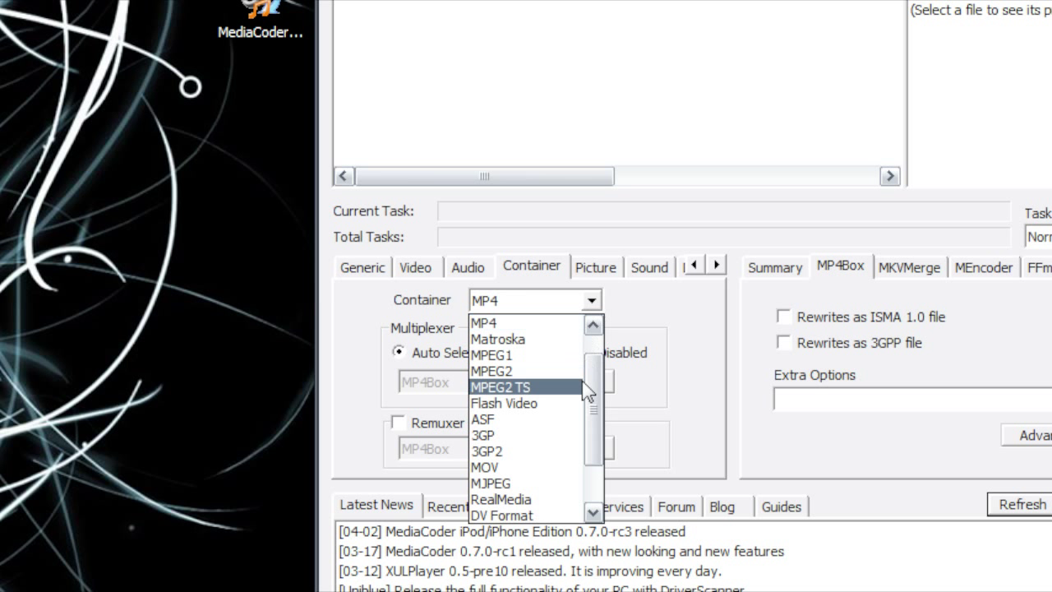
scroll(588, 378, "up", 1)
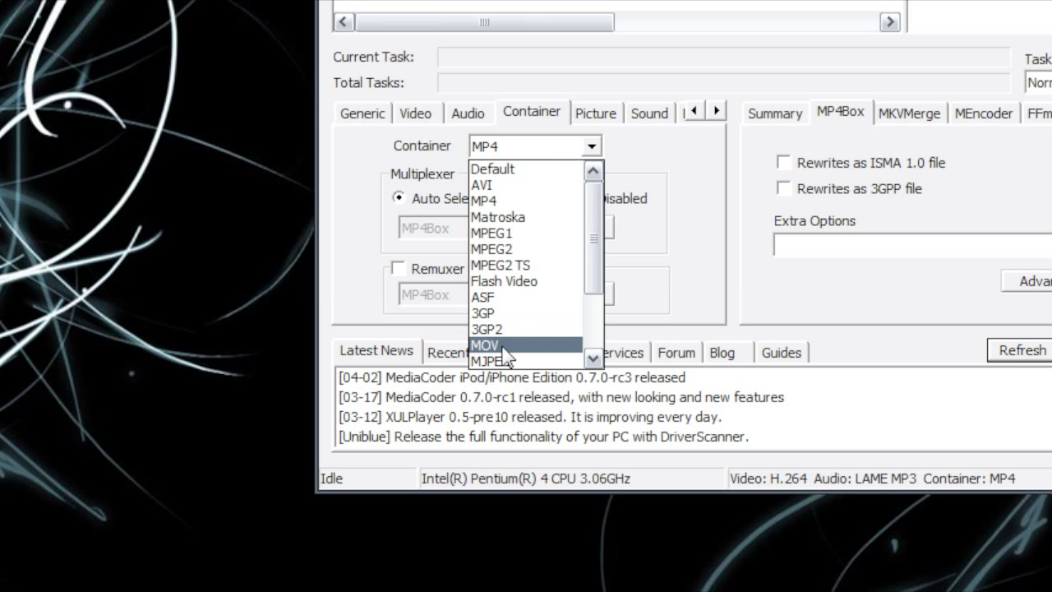
left_click(591, 147)
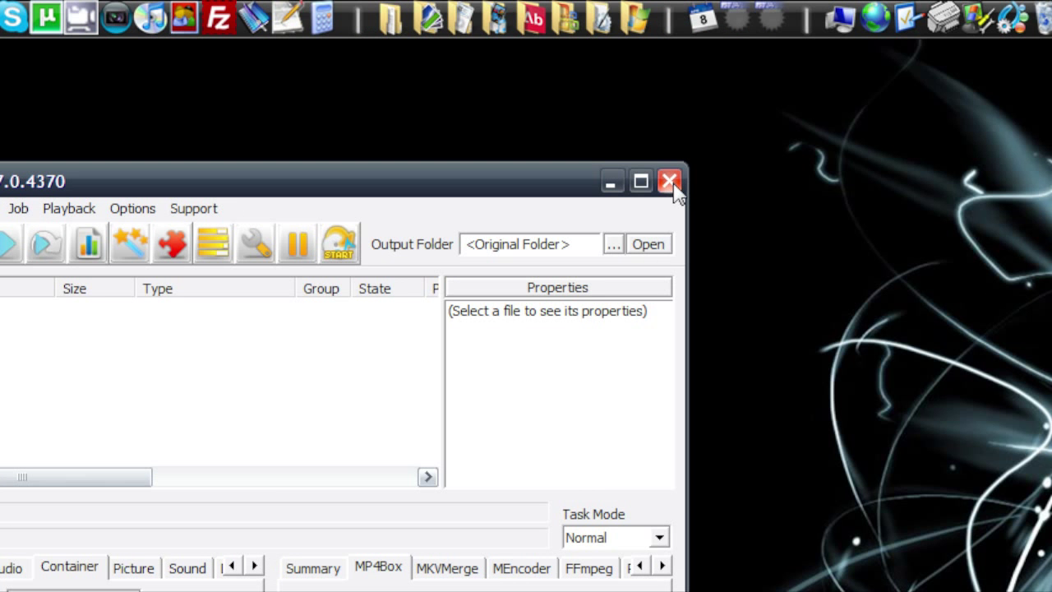
- Quit MediaCoder and relaunch it from its desktop shortcut
left_click(669, 182)
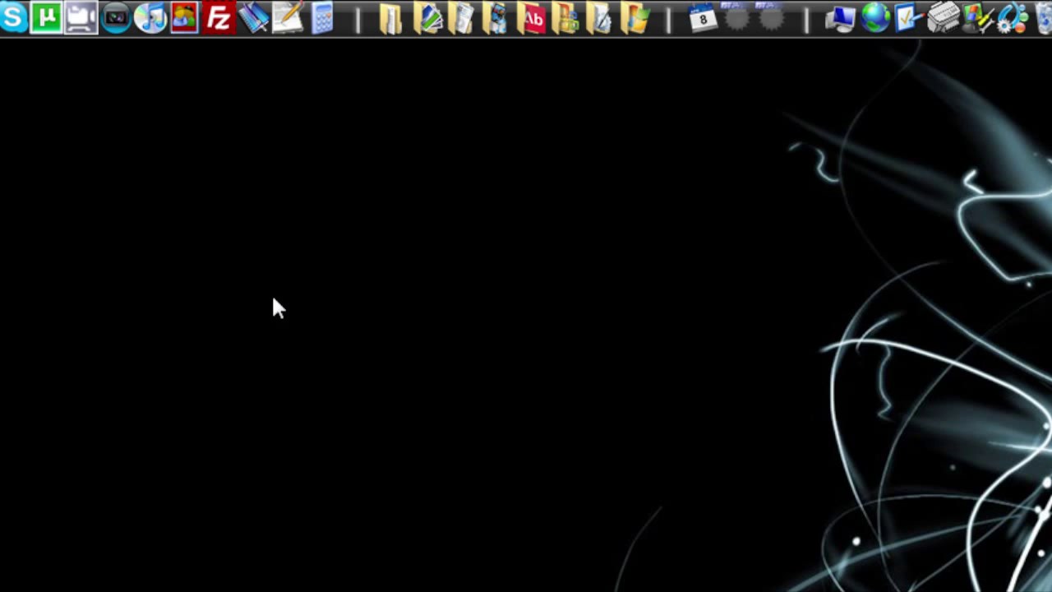
left_click(355, 330)
double_click(355, 330)
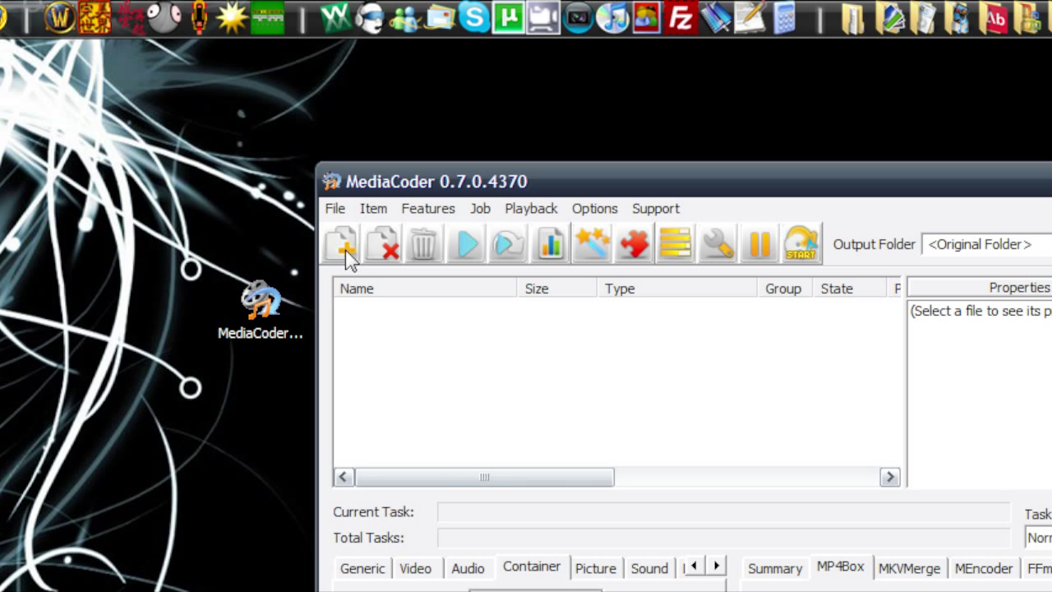
- Skip the add-media choices and browse Features > UI Plugins > Digital Media Players menus
left_click(344, 245)
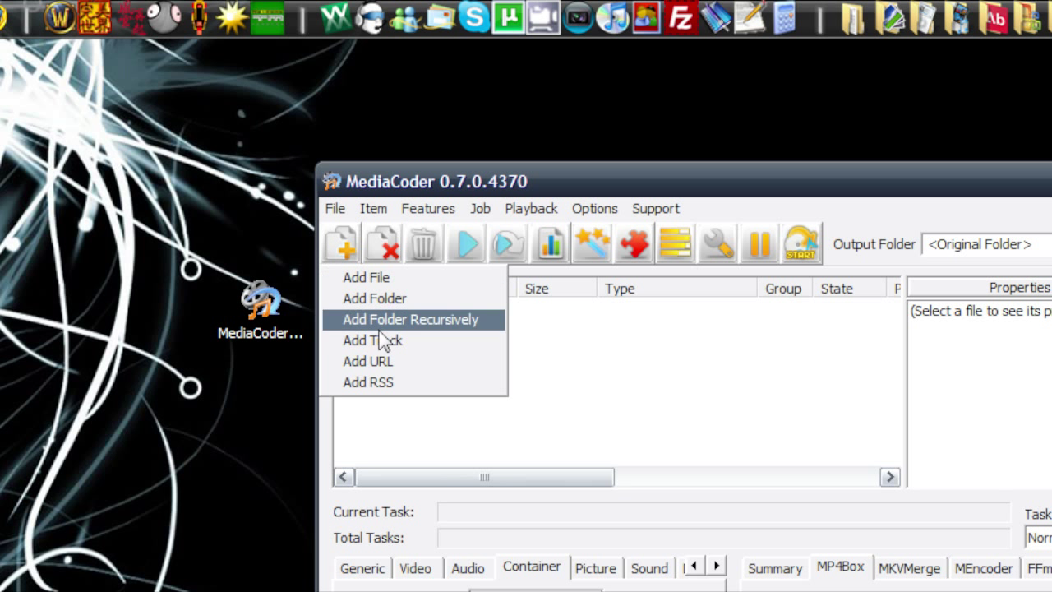
left_click(592, 381)
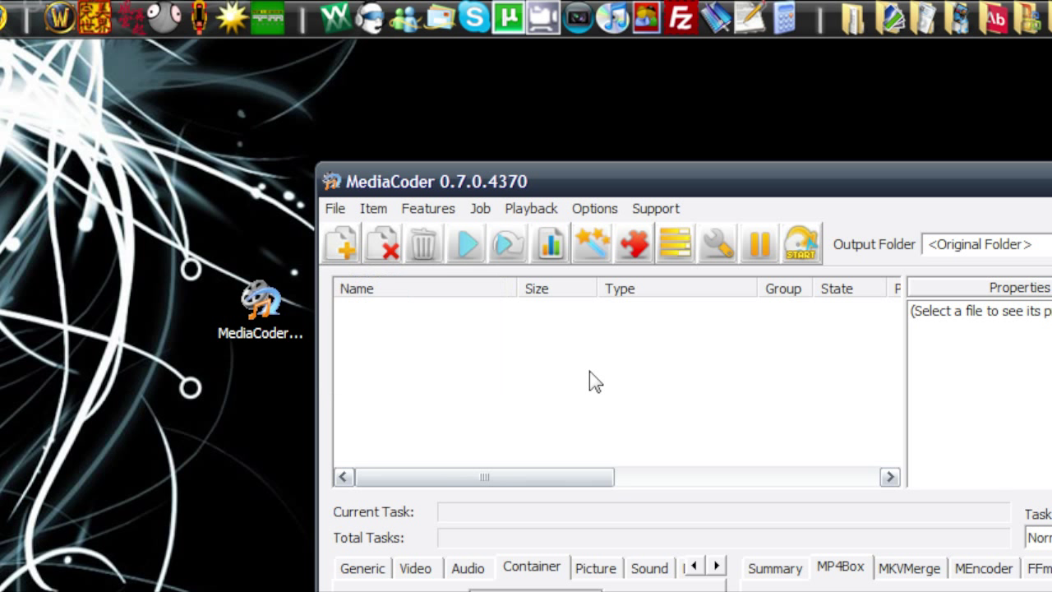
left_click(337, 208)
mouse_move(372, 210)
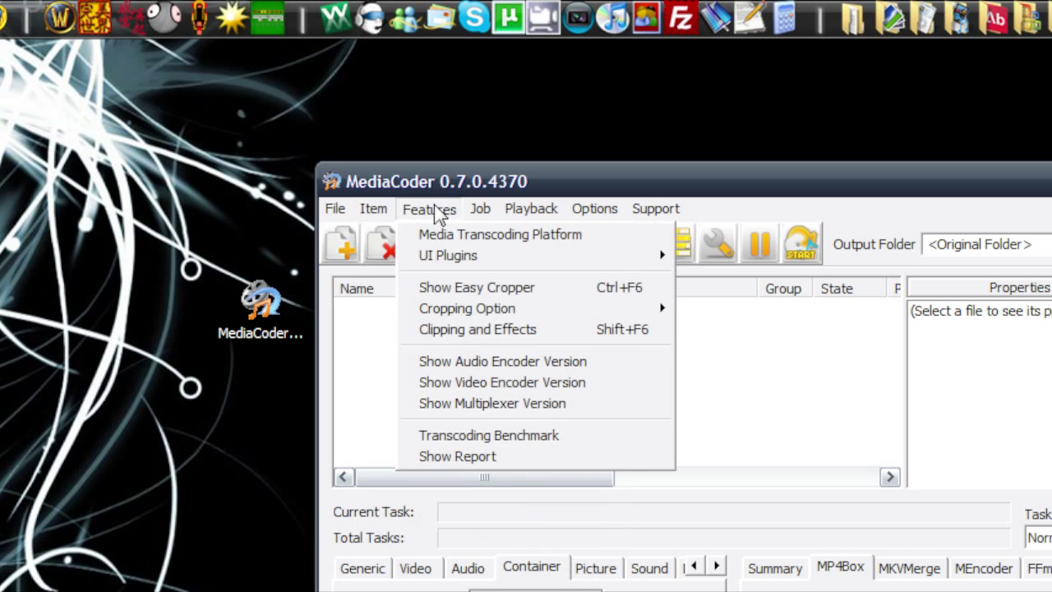
mouse_move(432, 212)
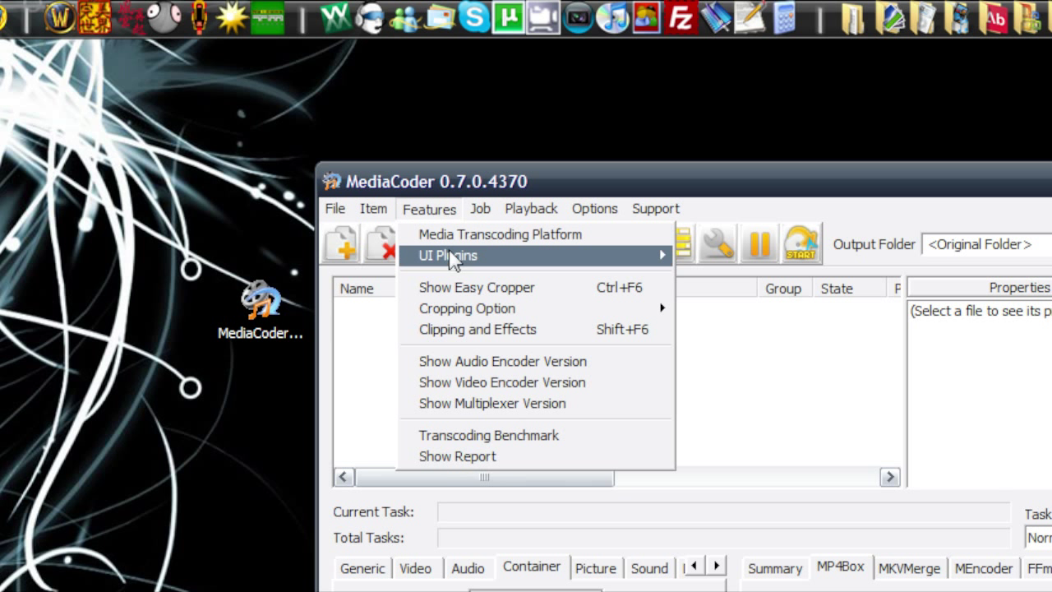
mouse_move(452, 258)
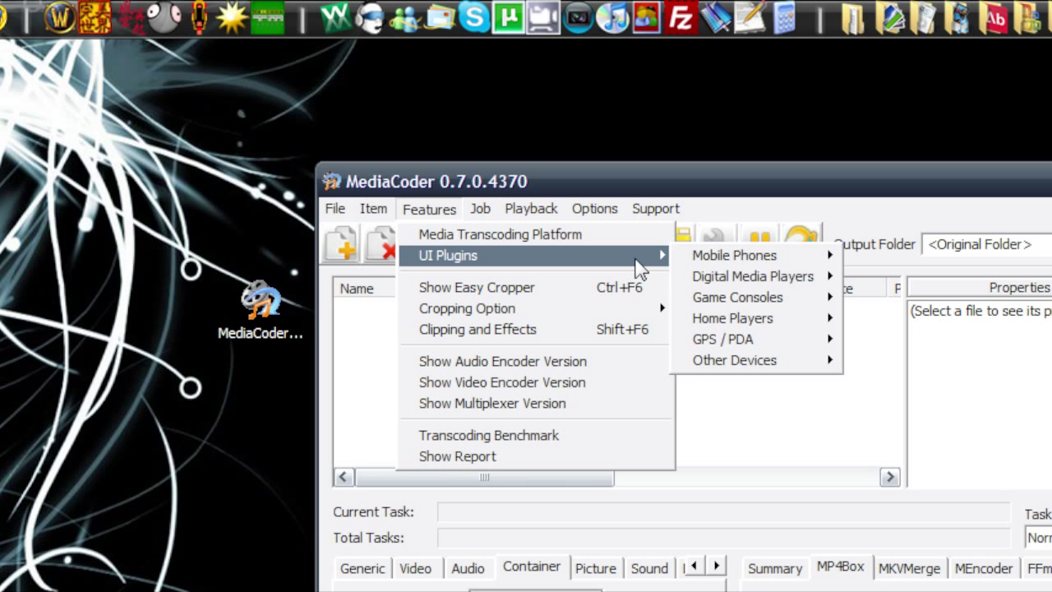
mouse_move(812, 267)
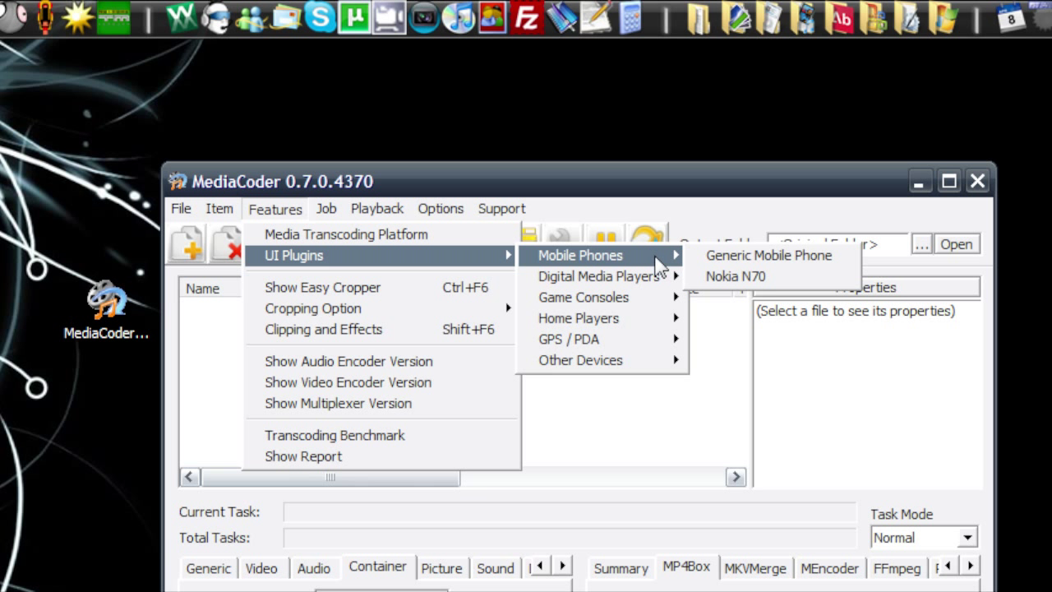
mouse_move(651, 274)
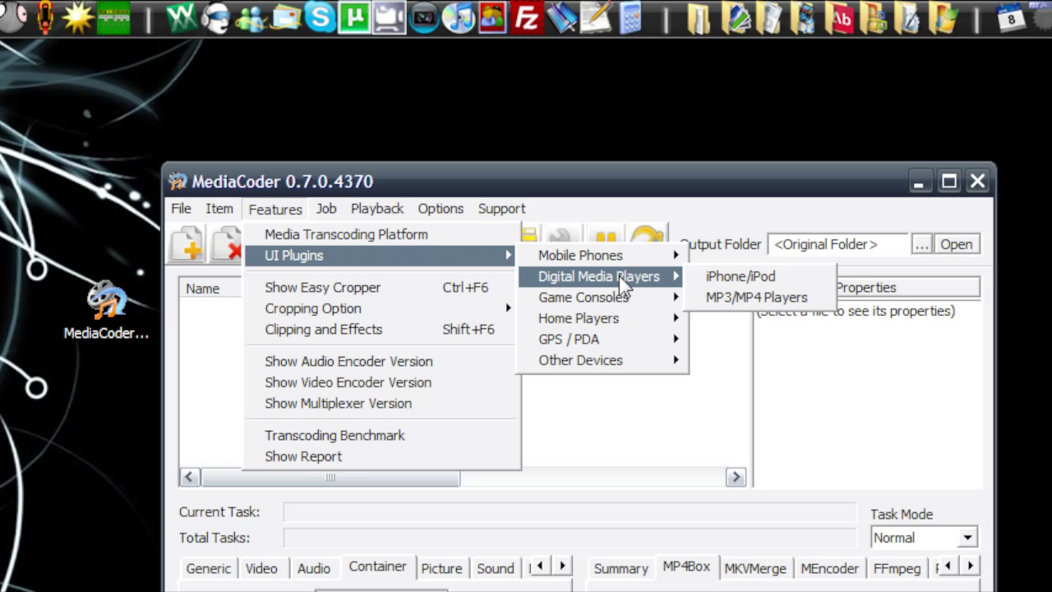
mouse_move(580, 298)
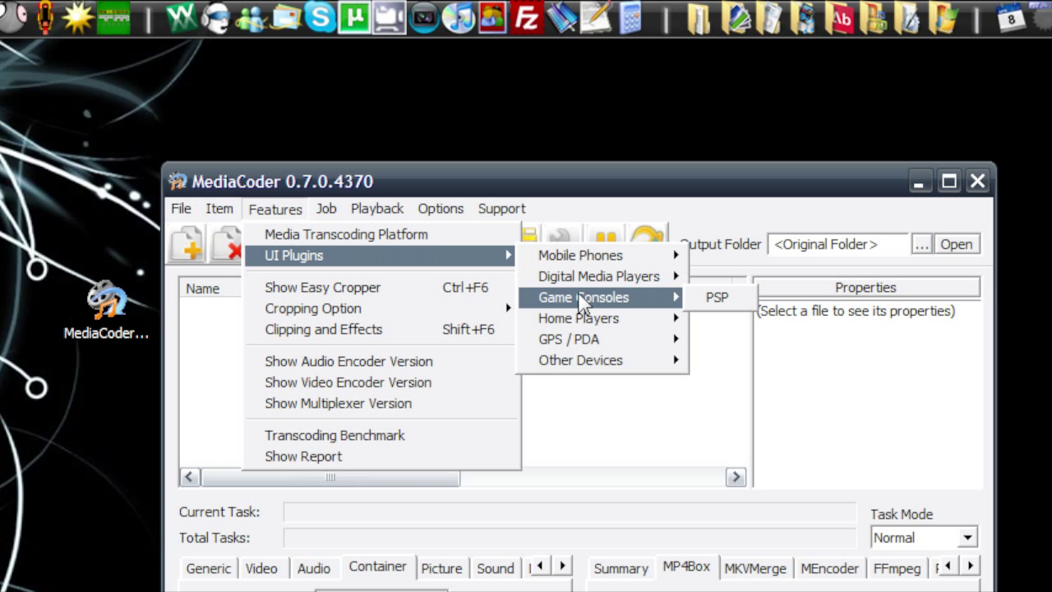
- Launch the iPhone/iPod plugin and accept reverting all settings to defaults
mouse_move(606, 278)
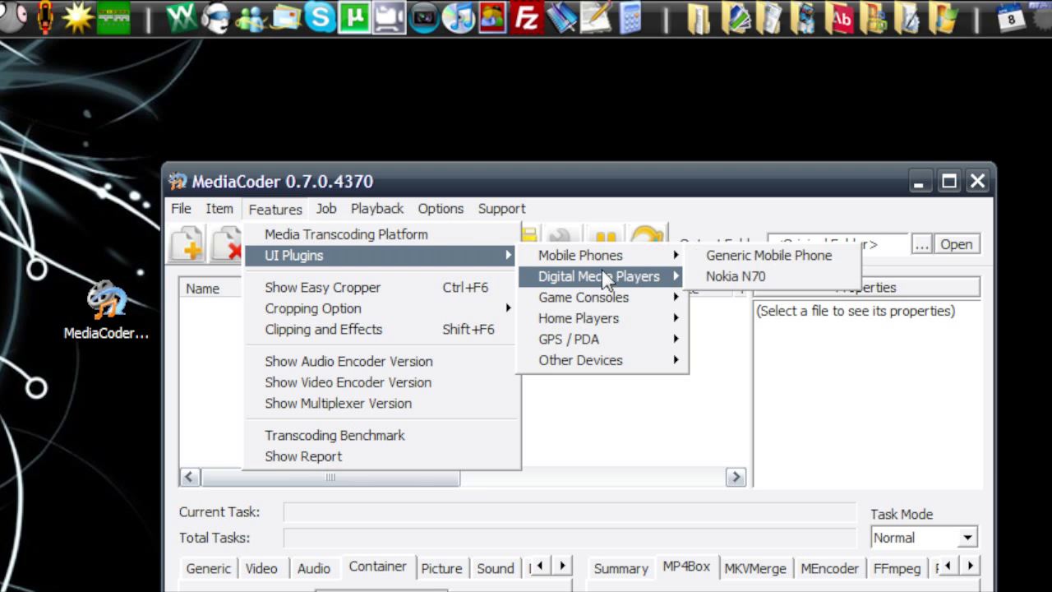
left_click(729, 280)
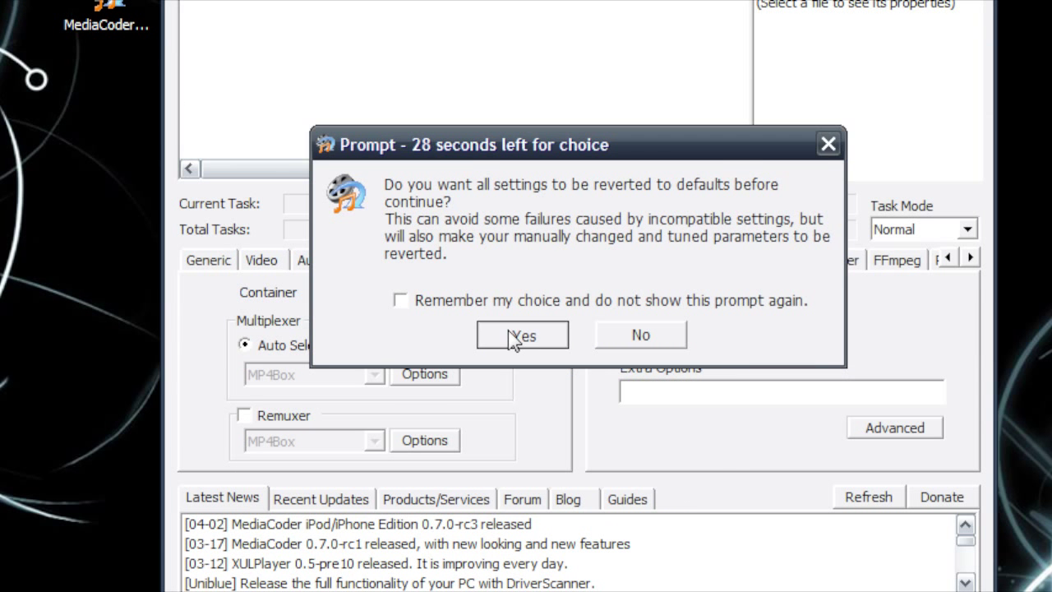
left_click(519, 334)
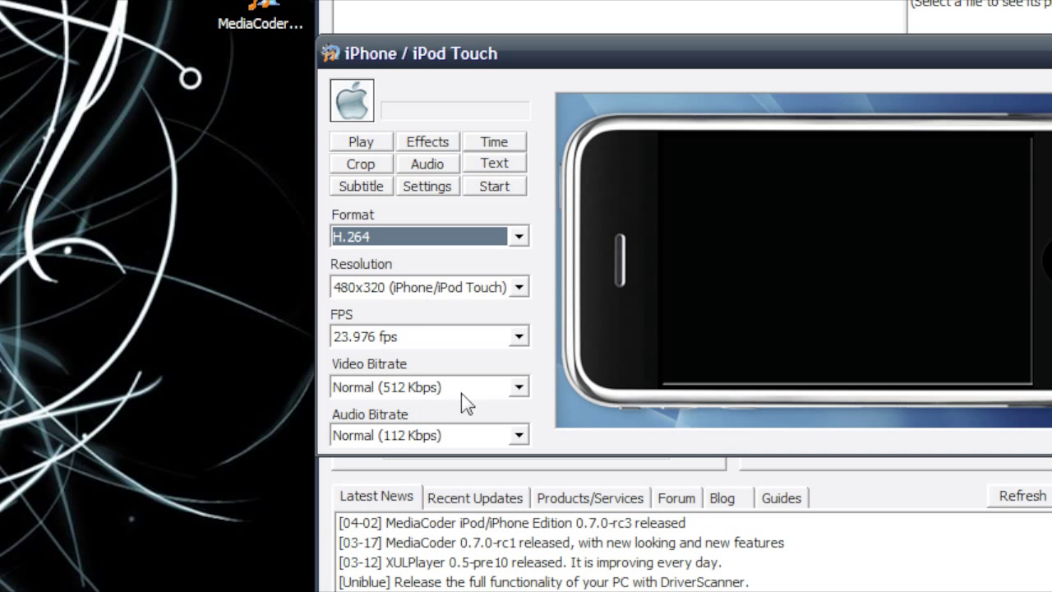
- Keep the resolution and H.264 format, set FPS to Original, and close the plugin window
left_click(518, 287)
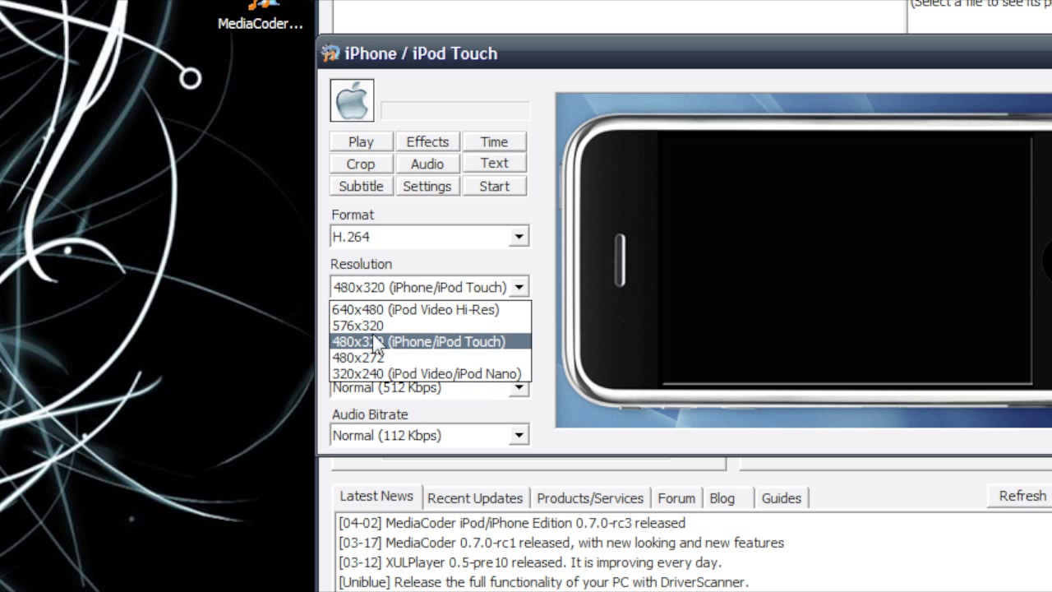
left_click(526, 289)
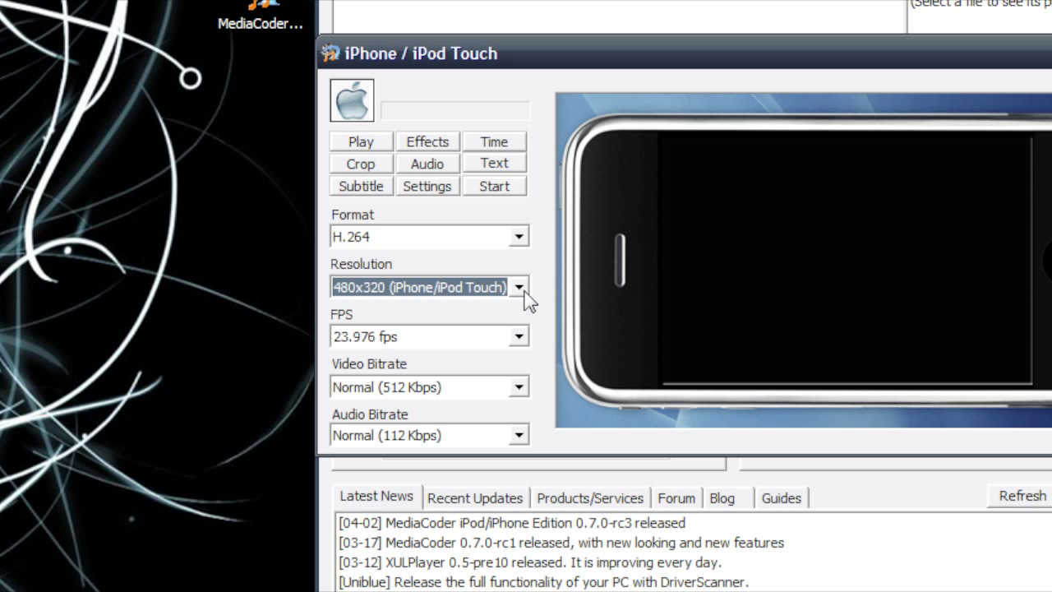
left_click(525, 236)
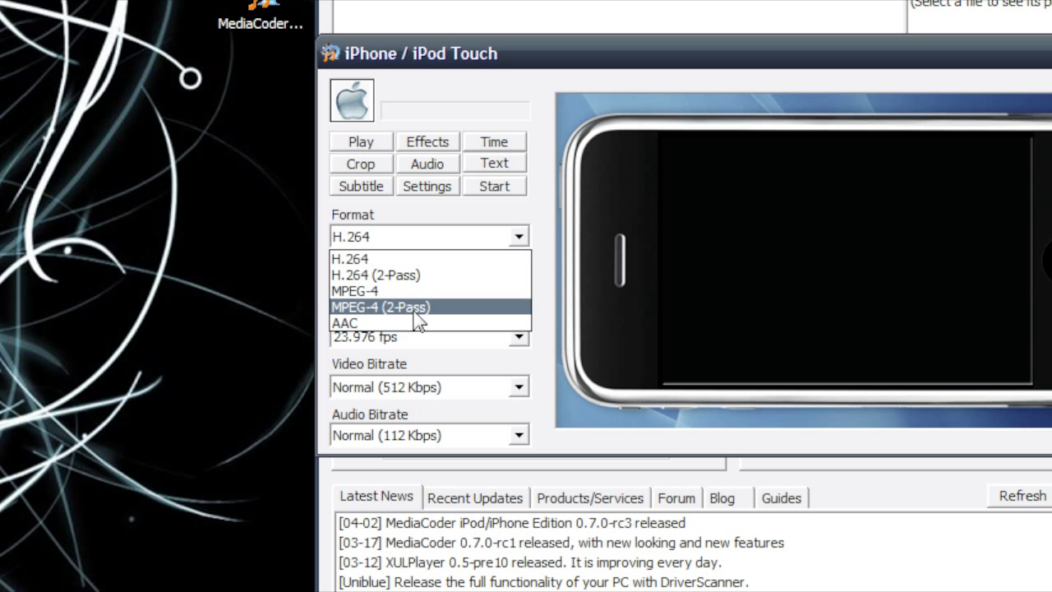
left_click(522, 240)
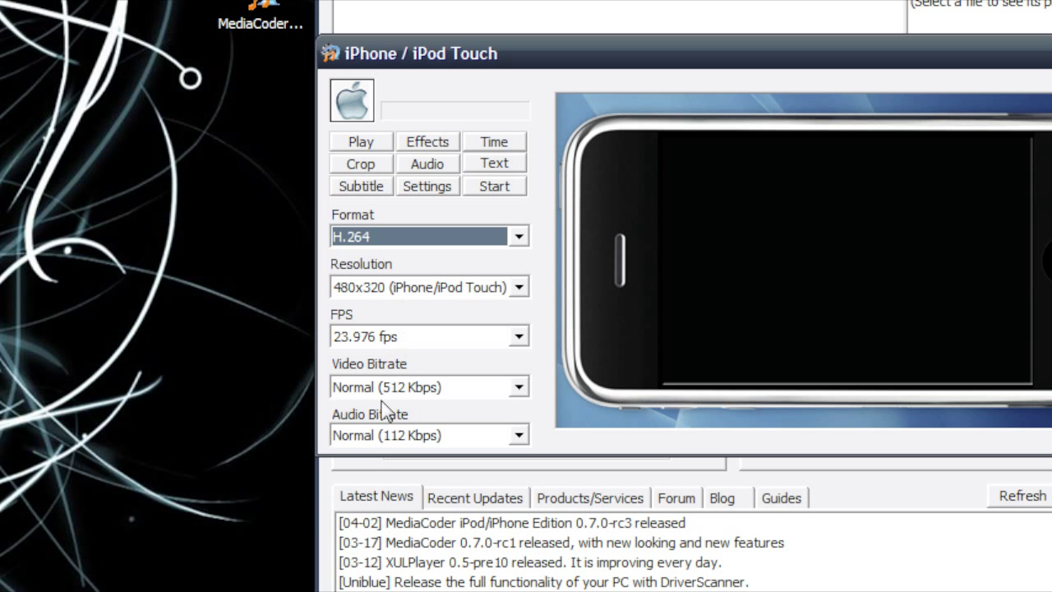
left_click(519, 337)
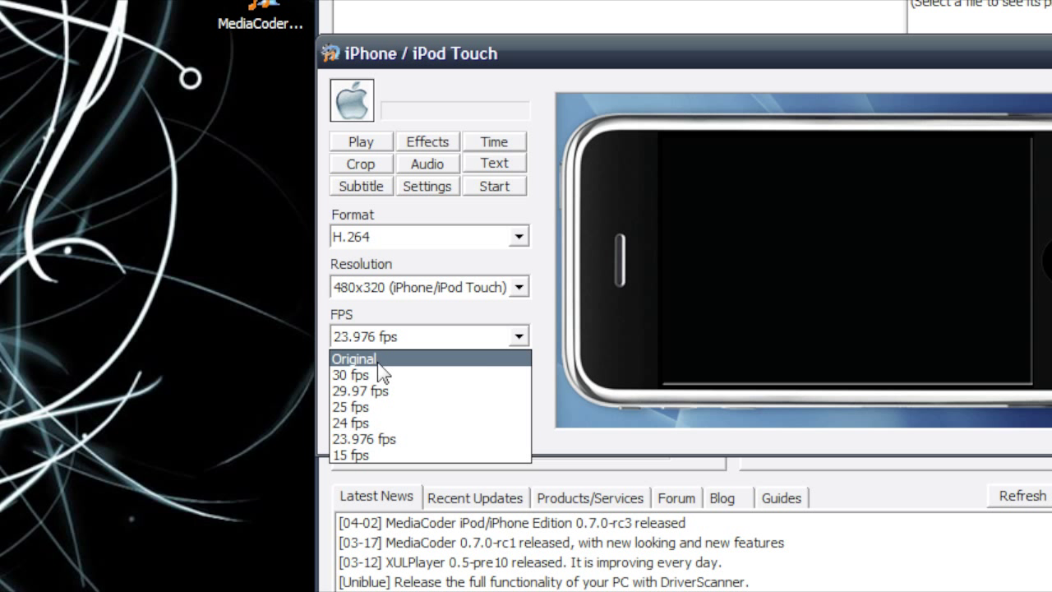
left_click(419, 360)
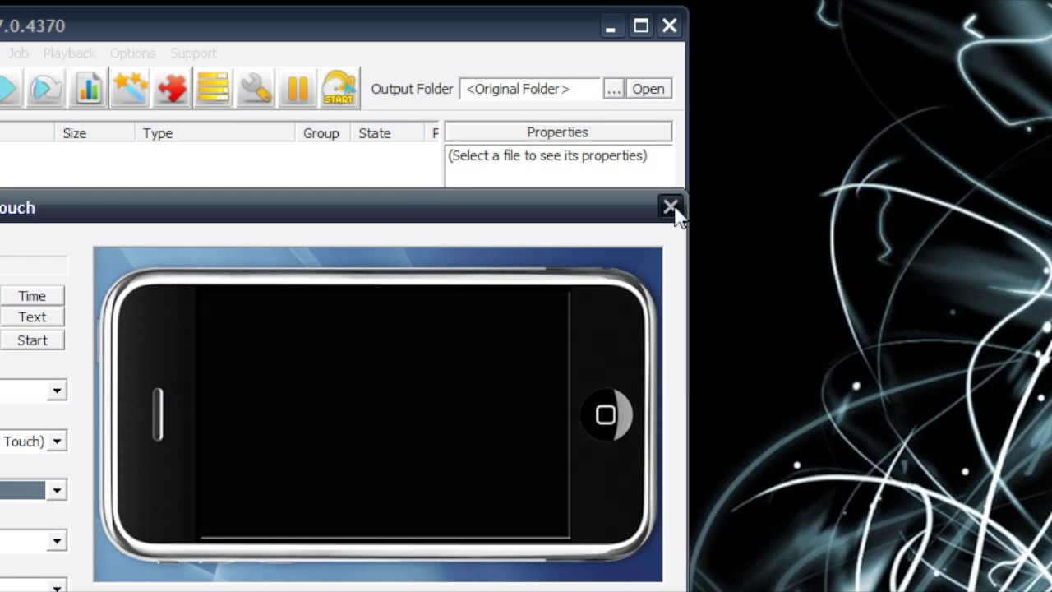
left_click(978, 53)
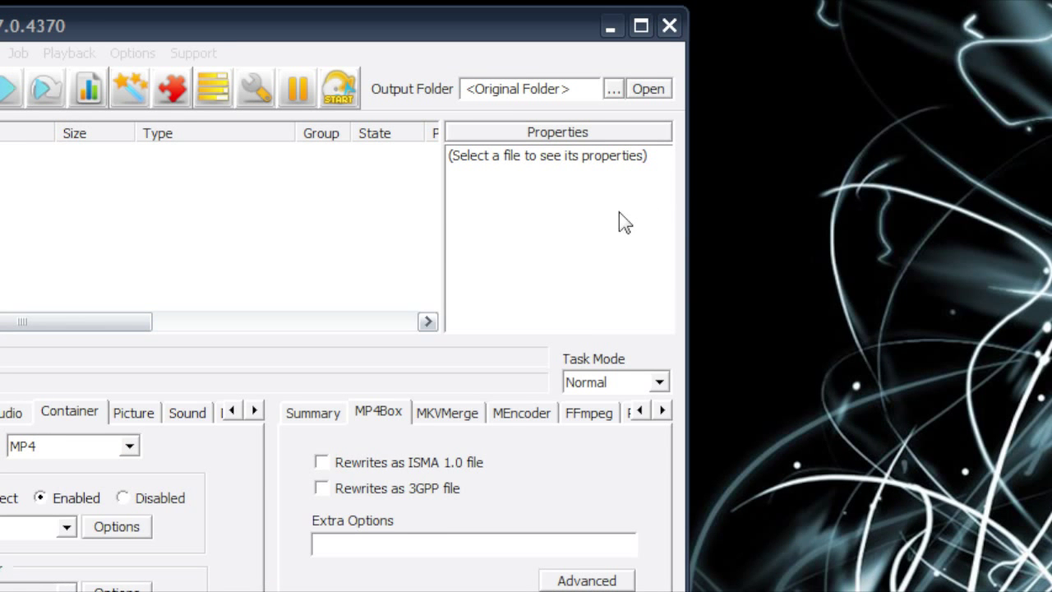